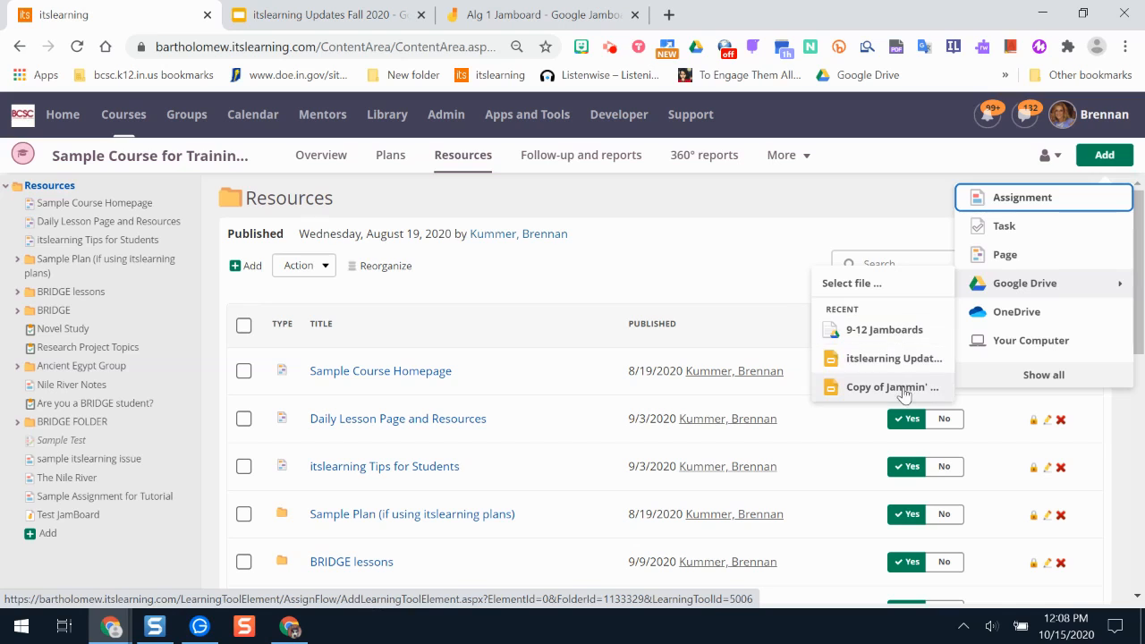
# Add the Alg 1 Jamboard file from Google Drive to the course resources, finding it by searching for "alg 1 jamboard".
pyautogui.click(875, 212)
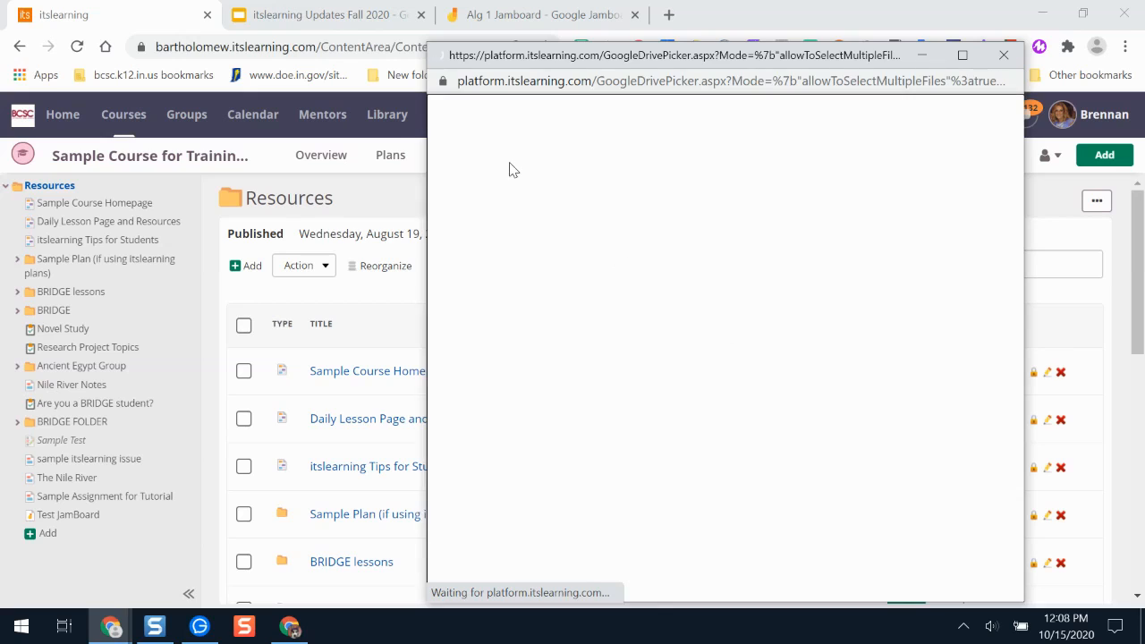
pyautogui.write('alg 1 jamboa')
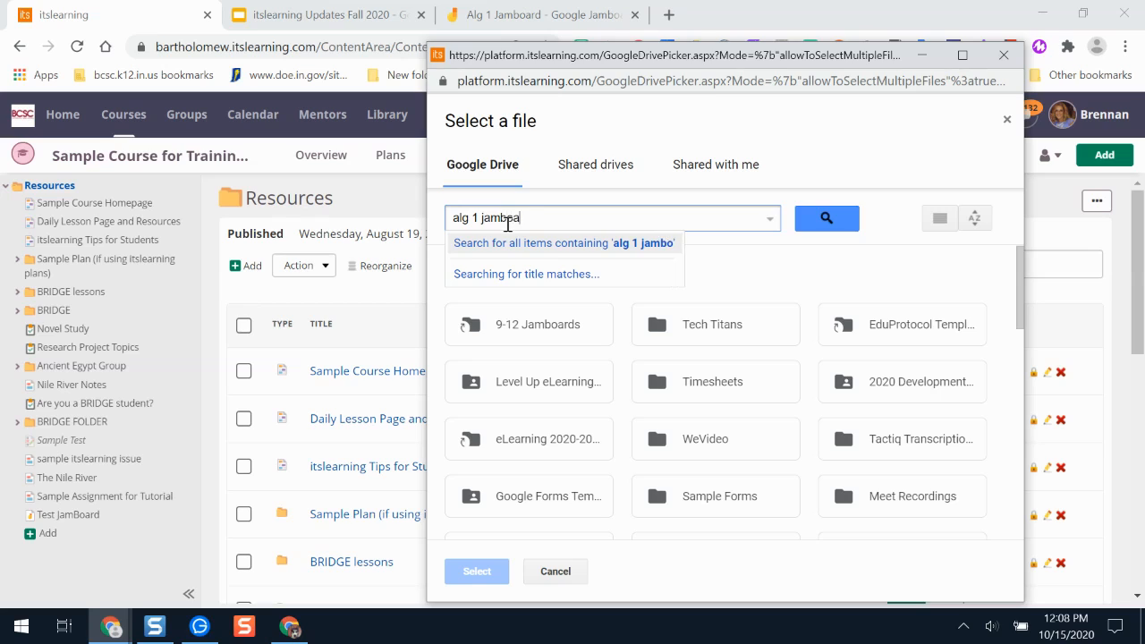
pyautogui.write('rd')
pyautogui.press('Return')
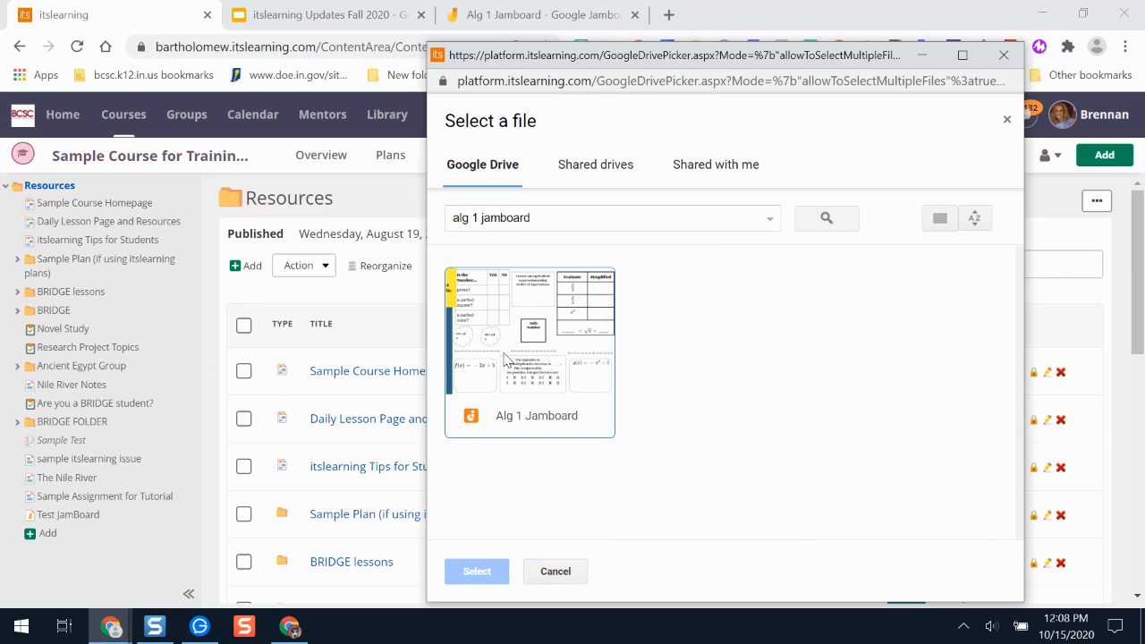
pyautogui.click(533, 356)
pyautogui.click(475, 572)
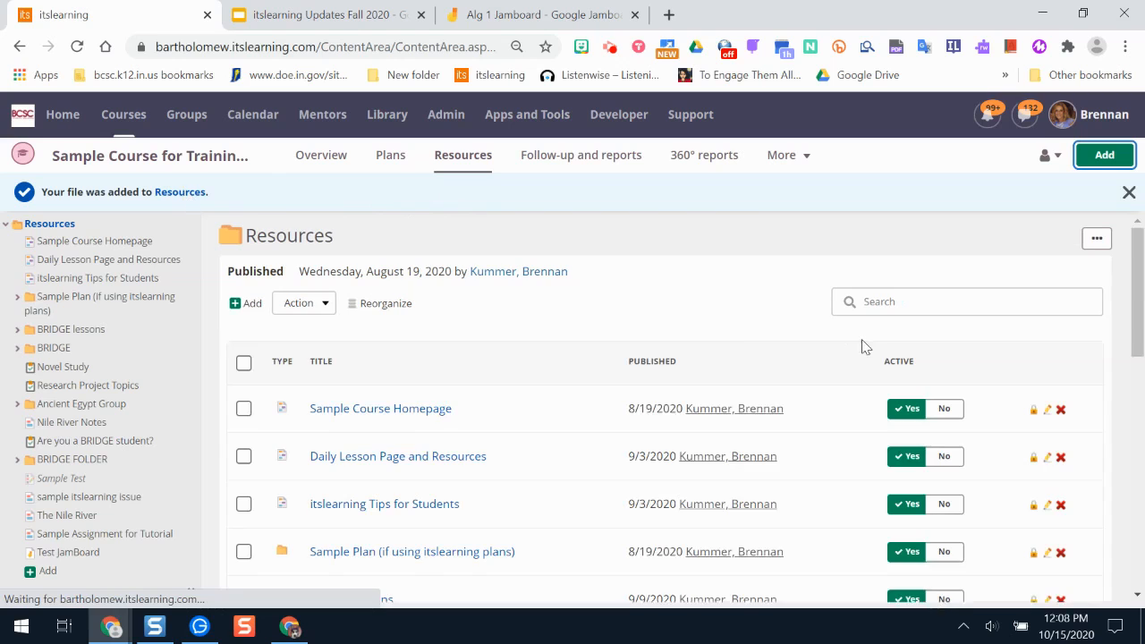
# Open the Alg 1 Jamboard entry from the course resources list and launch the Jamboard in a new tab.
pyautogui.moveTo(1141, 304); pyautogui.dragTo(1140, 322)
pyautogui.scroll(-1, 1136, 305)
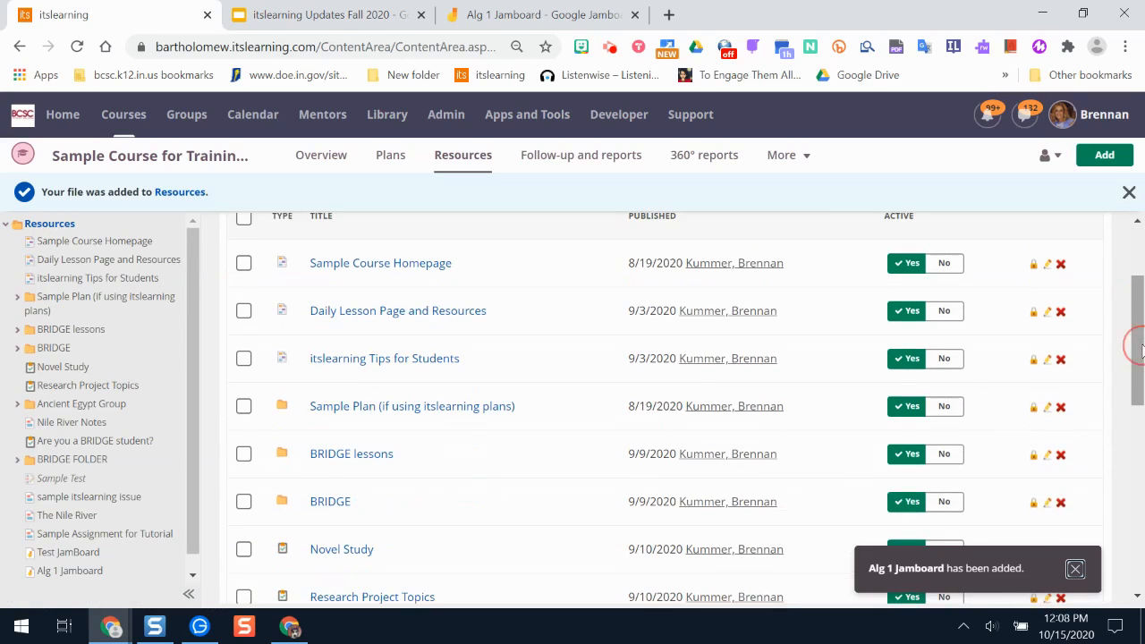
pyautogui.scroll(-6, 1136, 305)
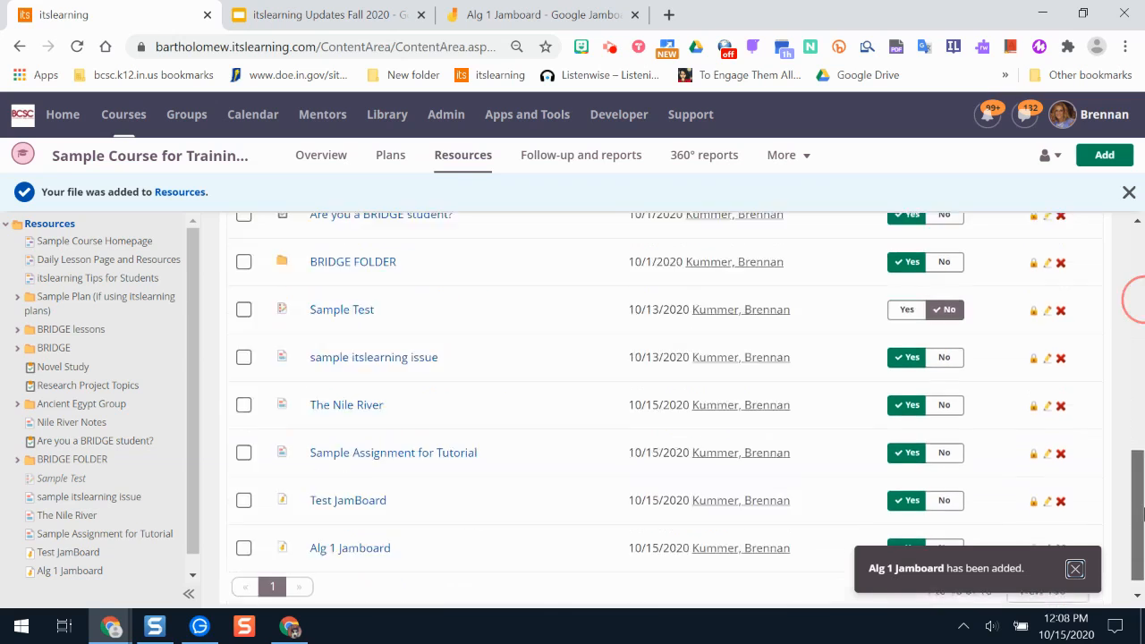
pyautogui.click(341, 527)
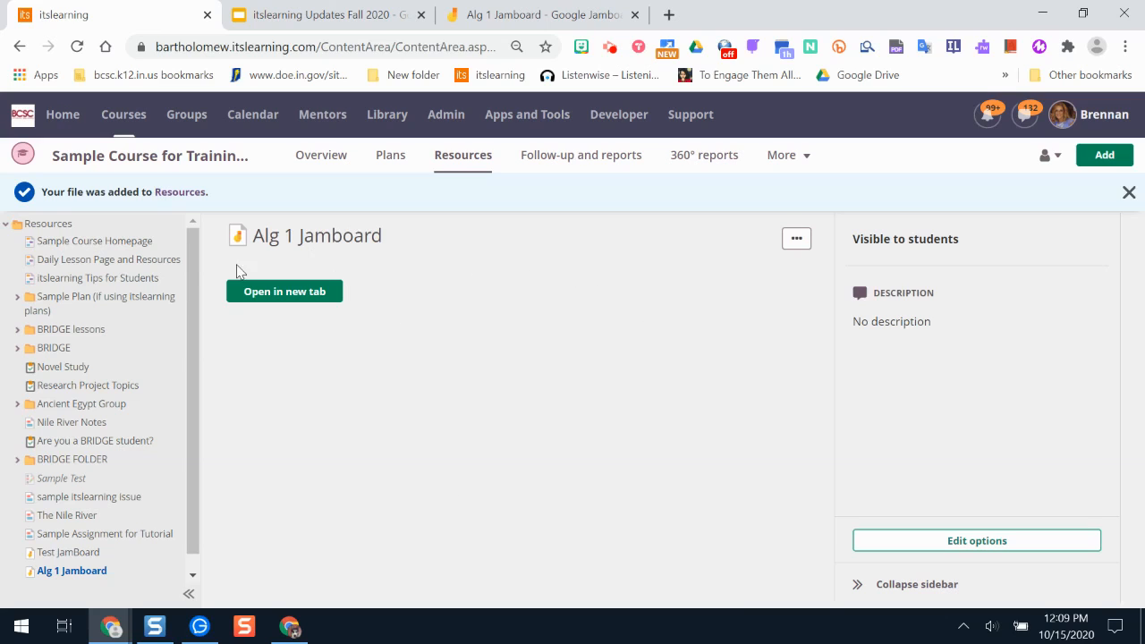
pyautogui.click(279, 293)
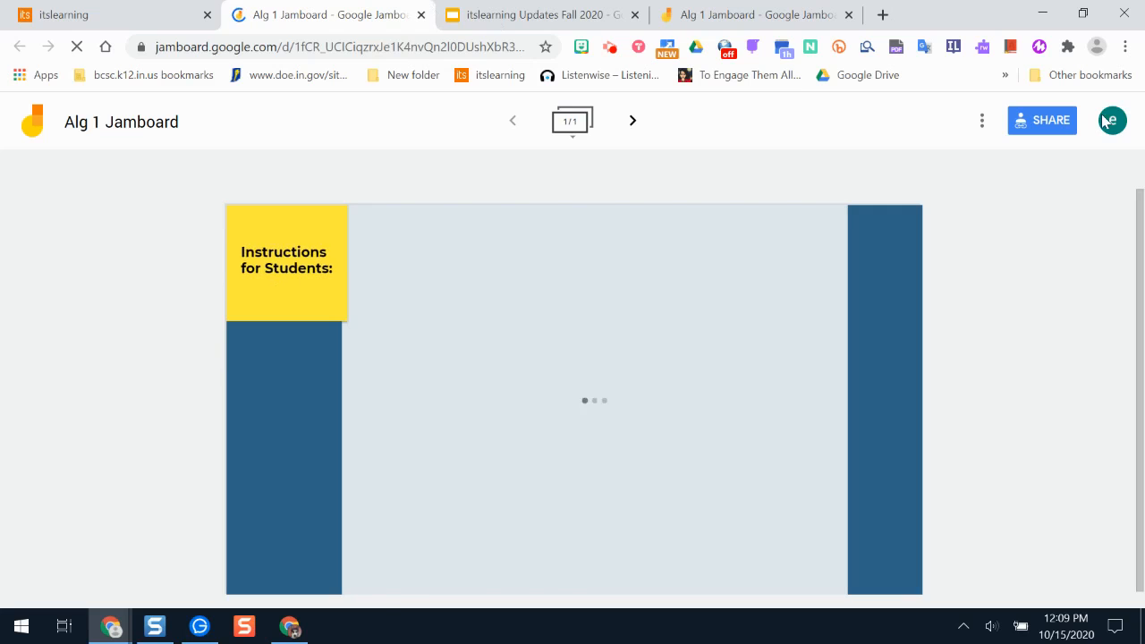
# Reopen the Alg 1 Jamboard under another Google account and close the tab for the previous account.
pyautogui.click(1113, 123)
pyautogui.click(918, 392)
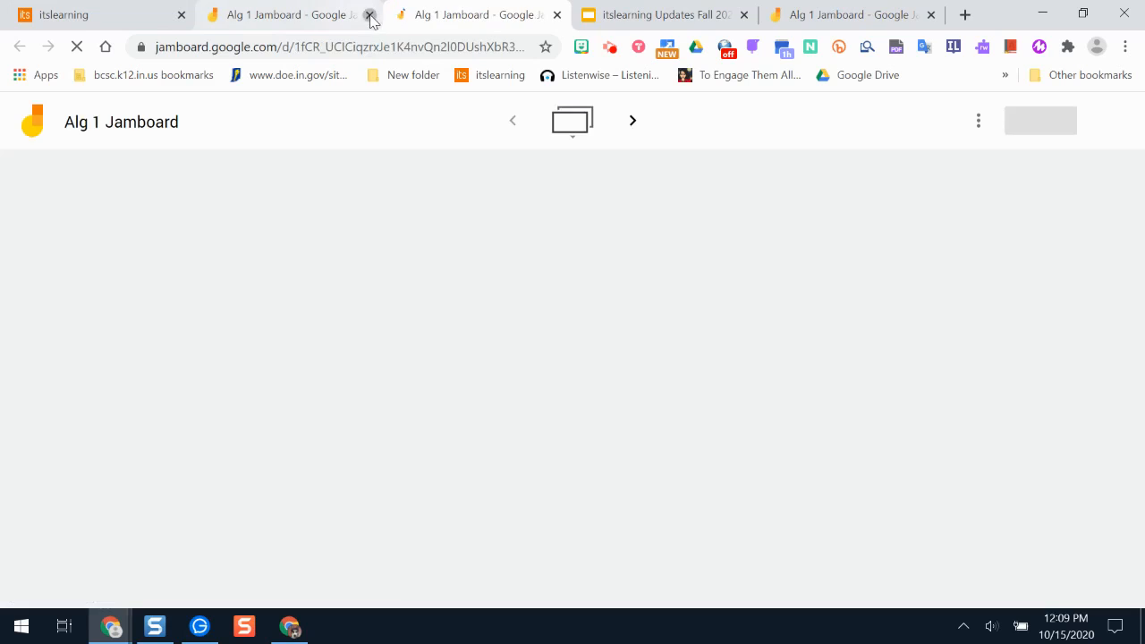
pyautogui.click(370, 15)
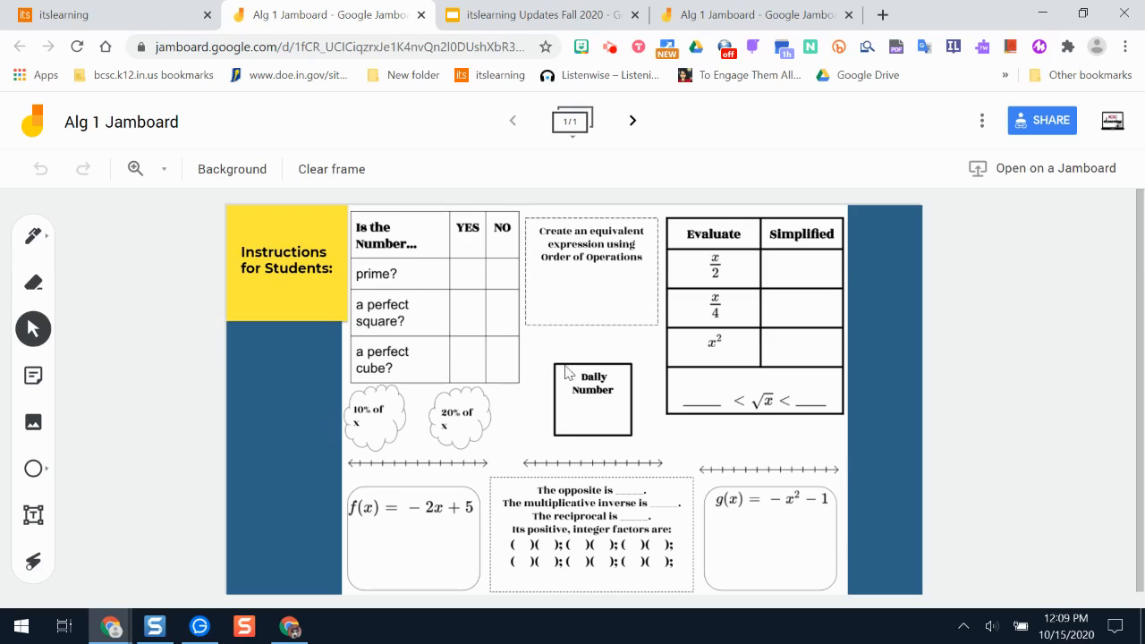
# Close the extra Alg 1 Jamboard tab at the end of the tab row and return to the resource page in itslearning.
pyautogui.click(56, 14)
pyautogui.click(850, 15)
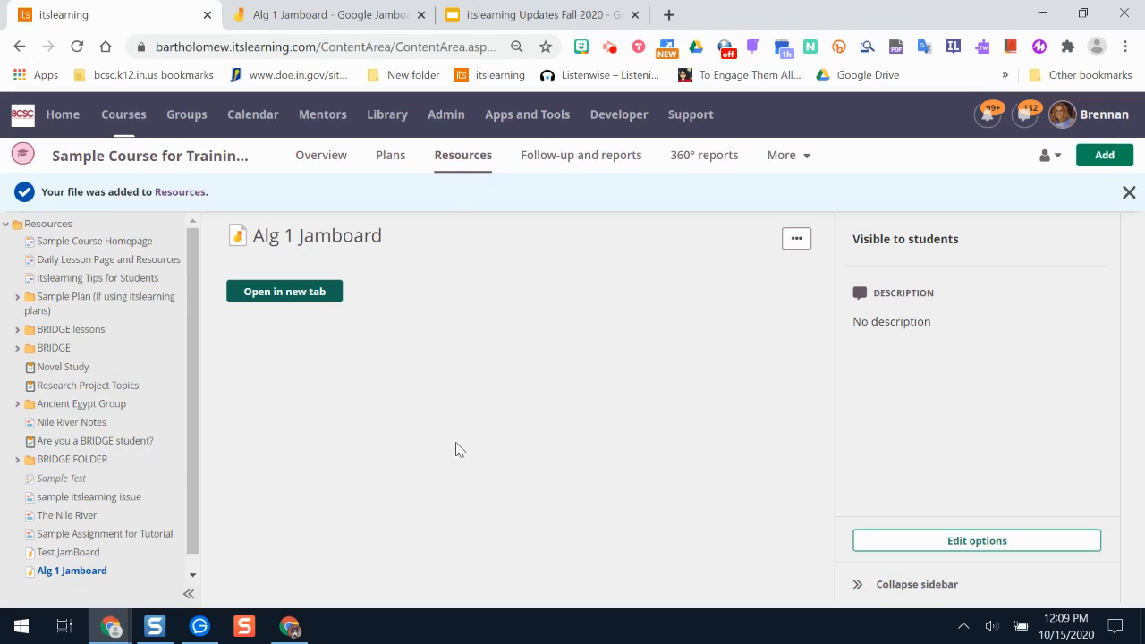
pyautogui.click(358, 13)
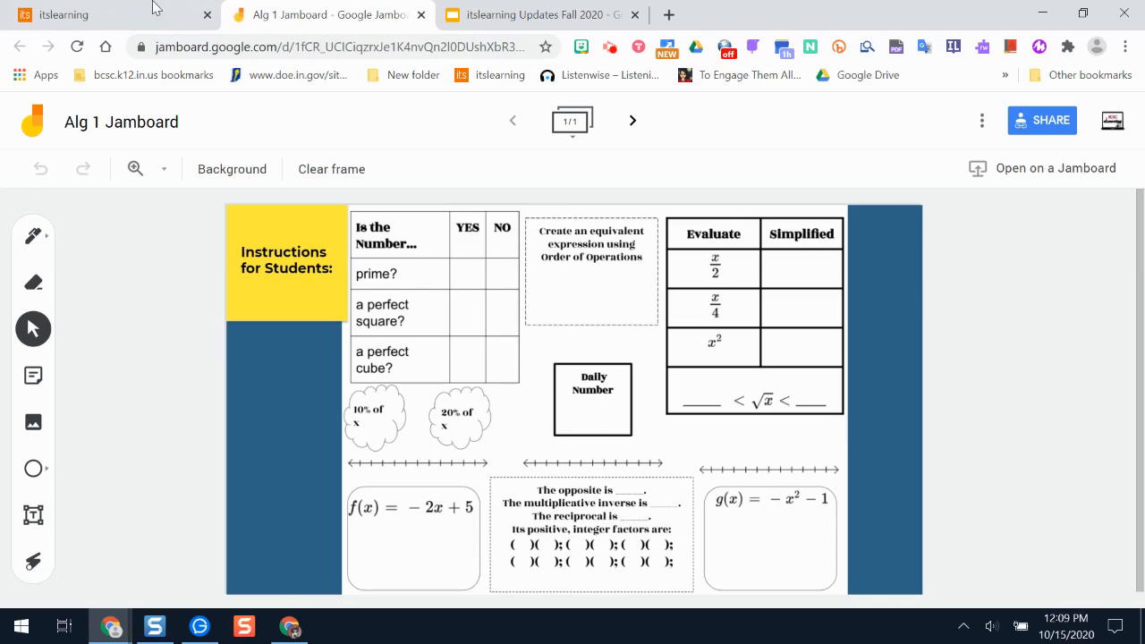
pyautogui.click(201, 9)
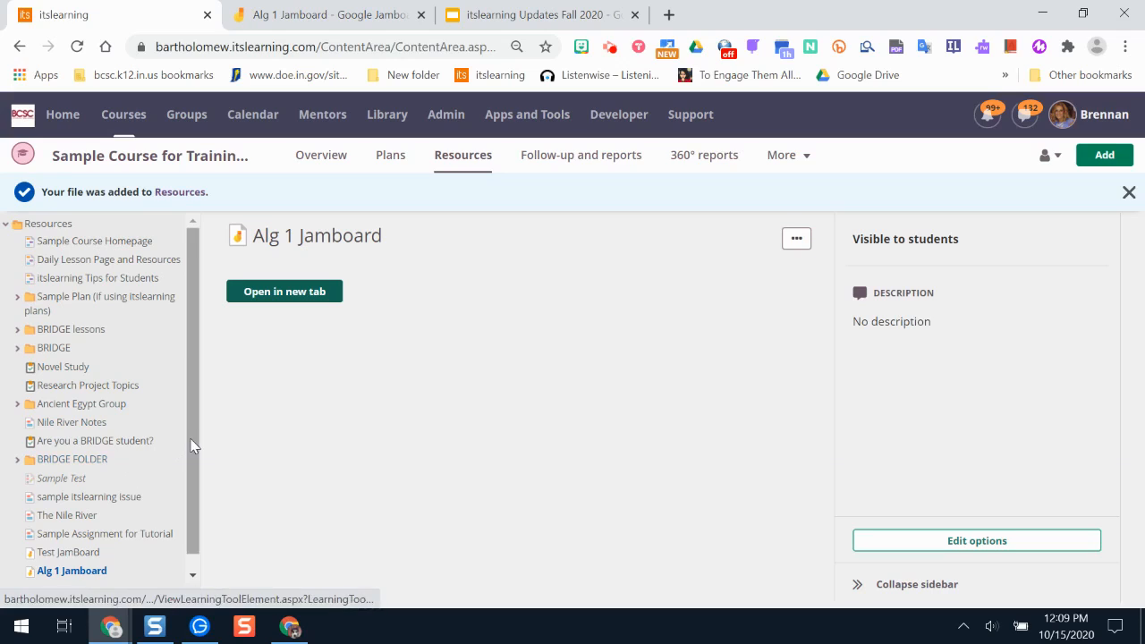
# Start a new assignment in the course titled "Jamboard Algebra", leaving its description empty.
pyautogui.scroll(-1, 192, 452)
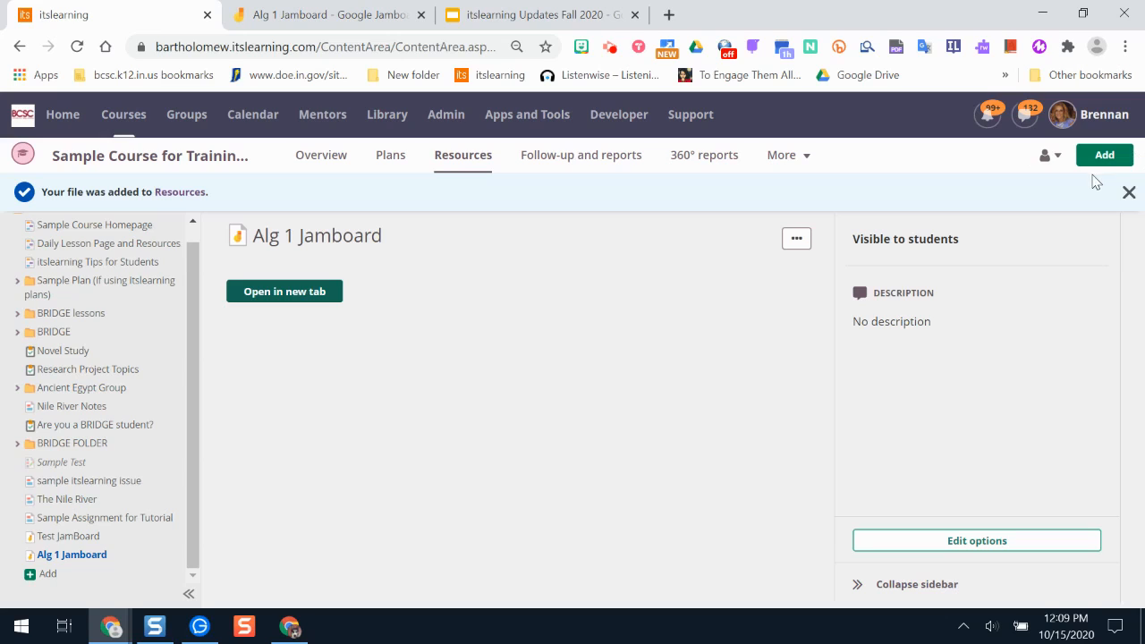
pyautogui.click(1105, 154)
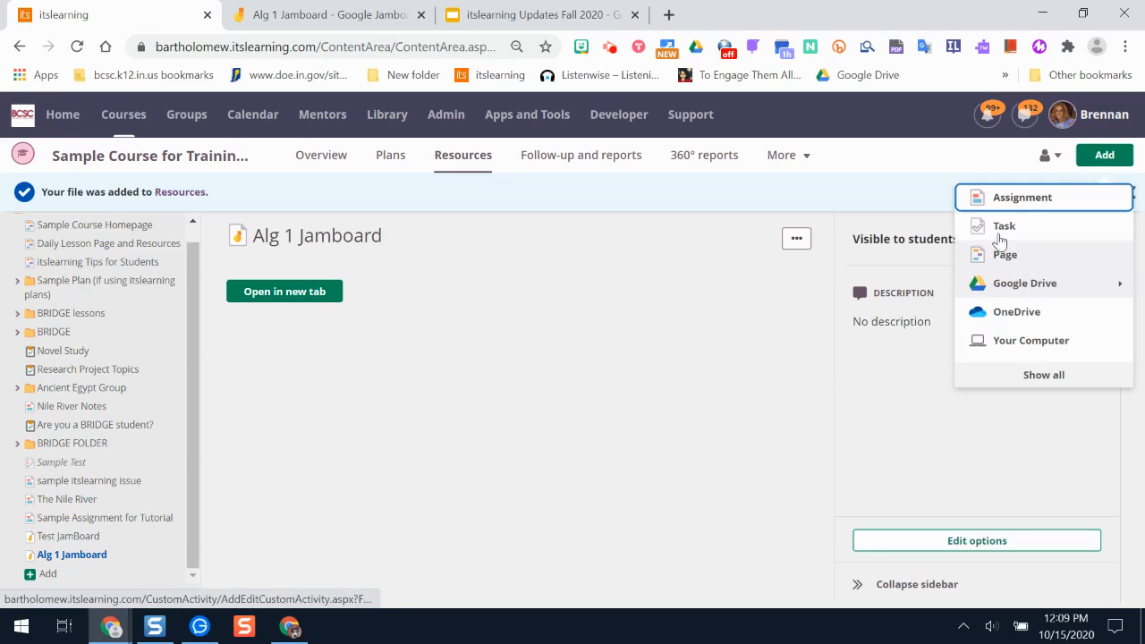
pyautogui.click(984, 206)
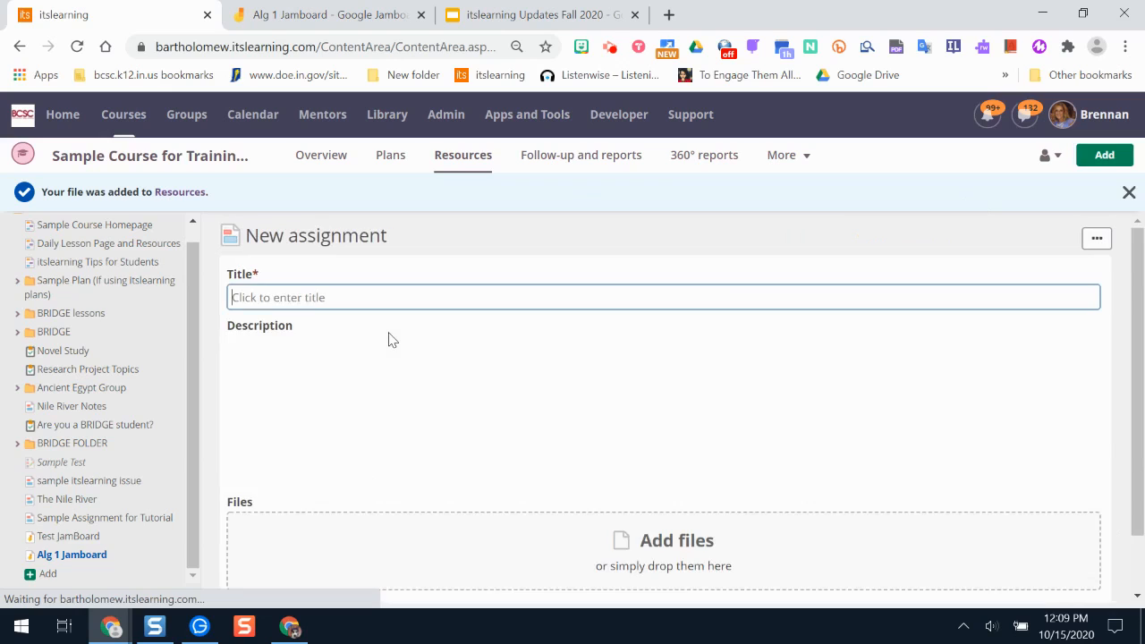
pyautogui.click(280, 300)
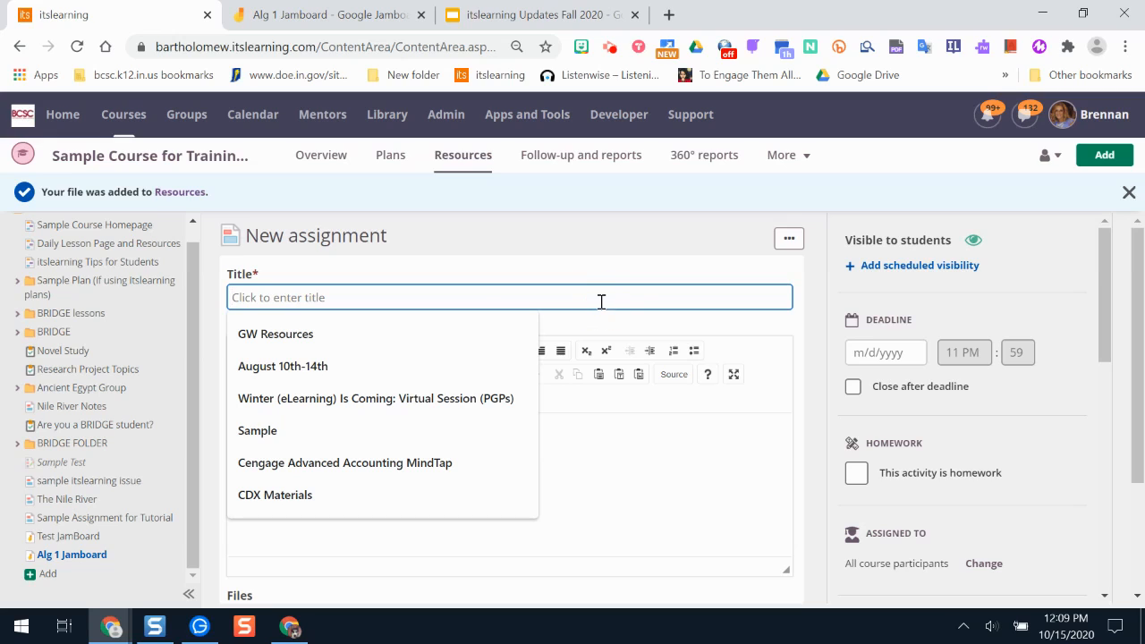
pyautogui.write('Jamboard Algebra')
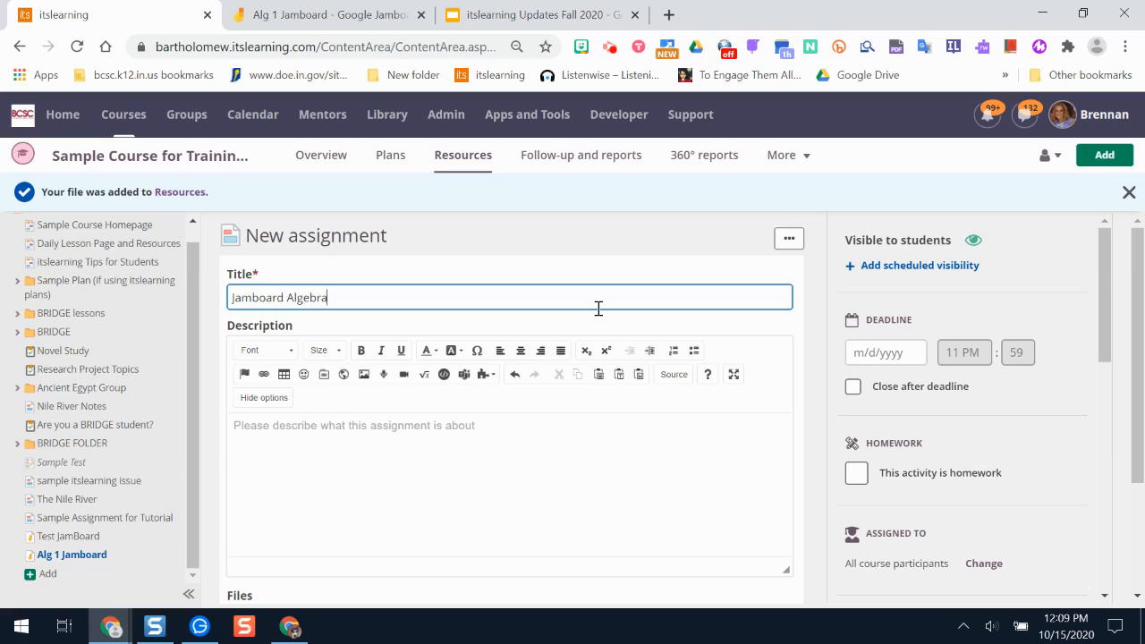
pyautogui.click(518, 439)
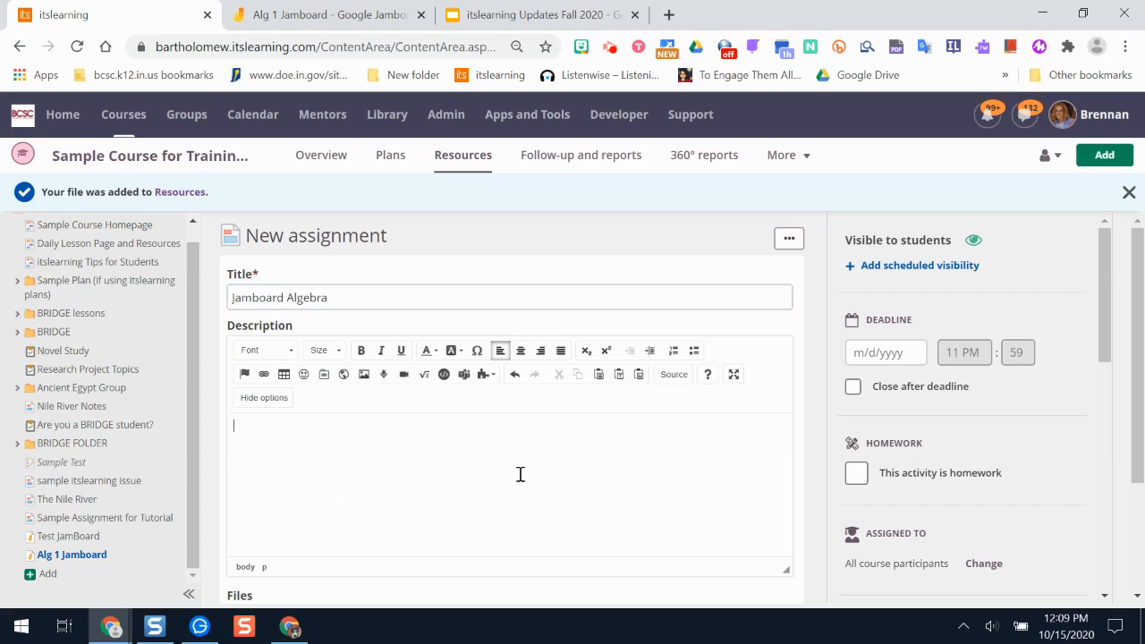
# Attach the Alg 1 Jamboard file from Google Drive to the assignment, searching for "alg 1 j", and dismiss the file-added notification.
pyautogui.moveTo(1135, 311); pyautogui.dragTo(1143, 436)
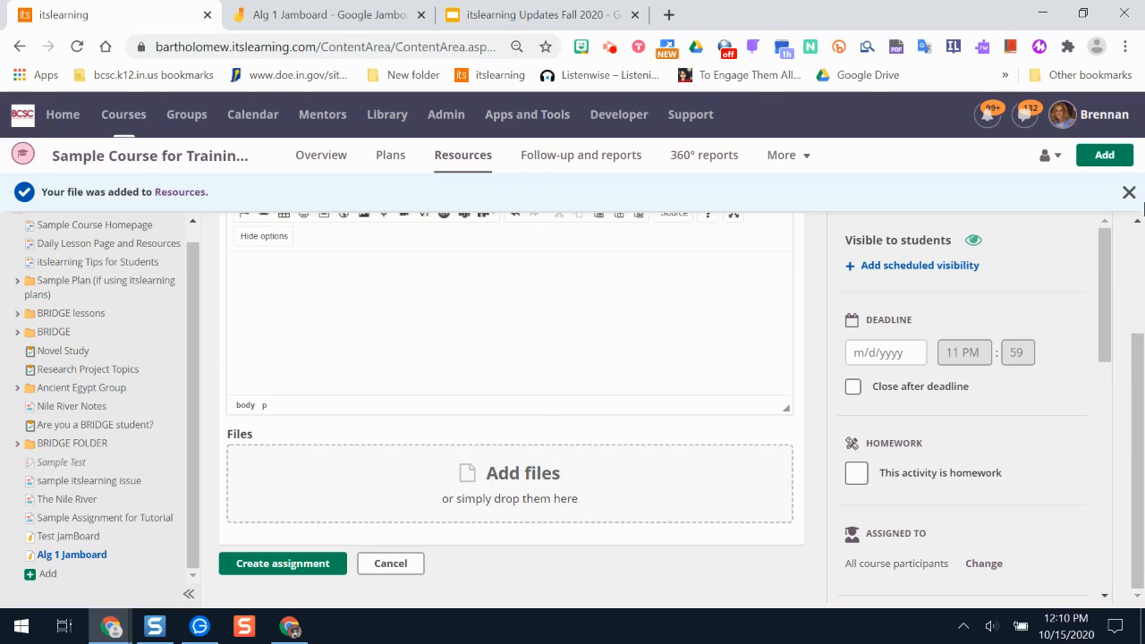
pyautogui.click(1129, 193)
pyautogui.click(490, 475)
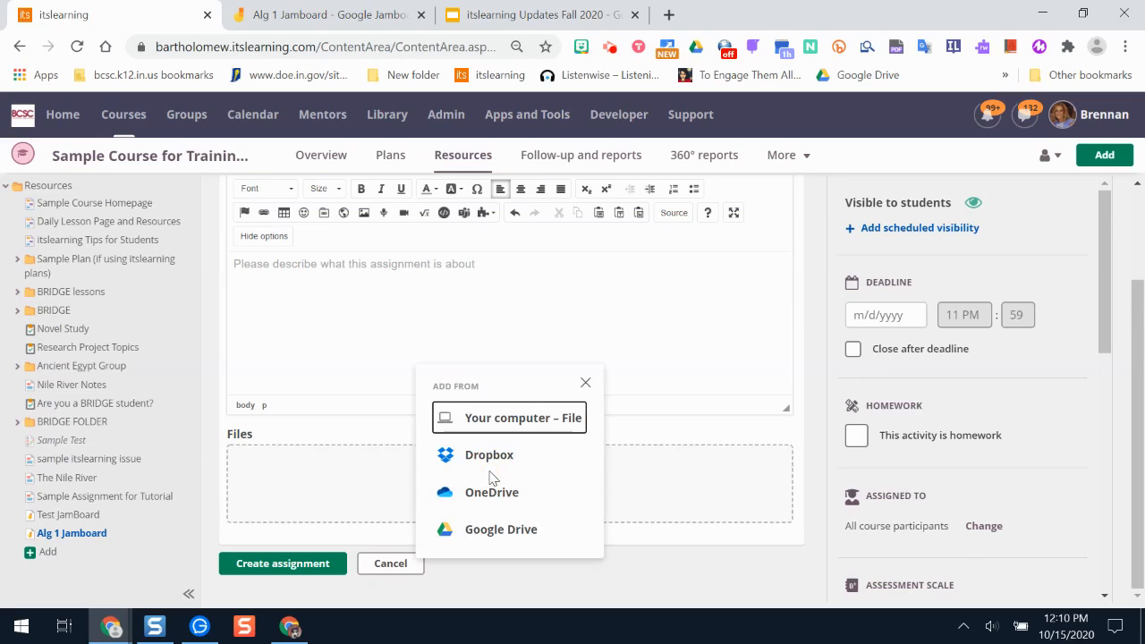
pyautogui.click(517, 535)
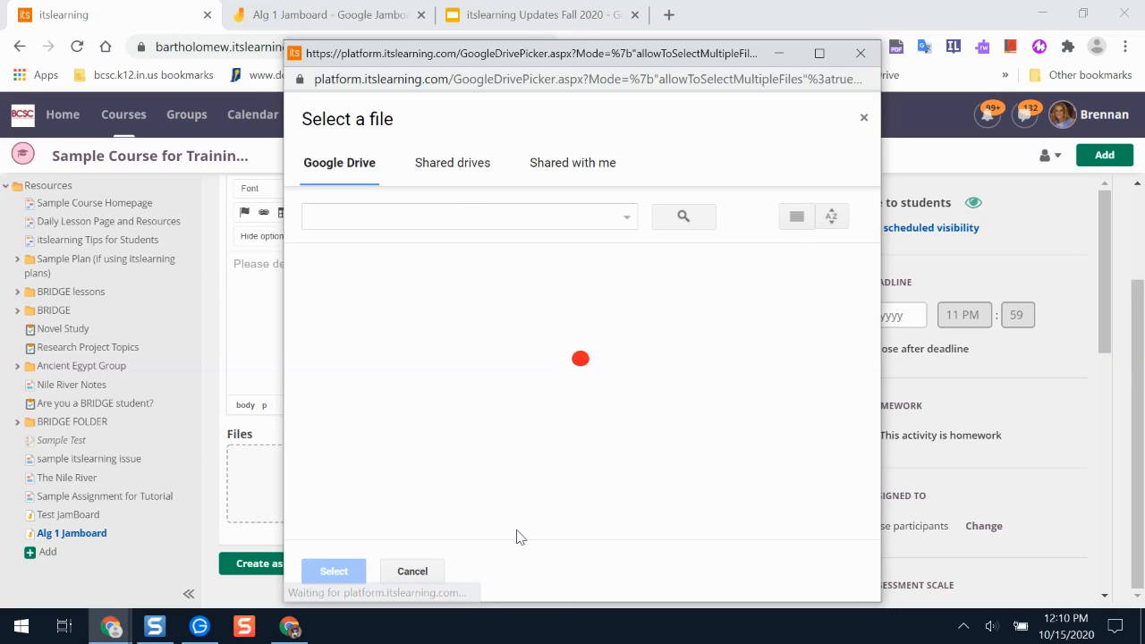
pyautogui.click(343, 237)
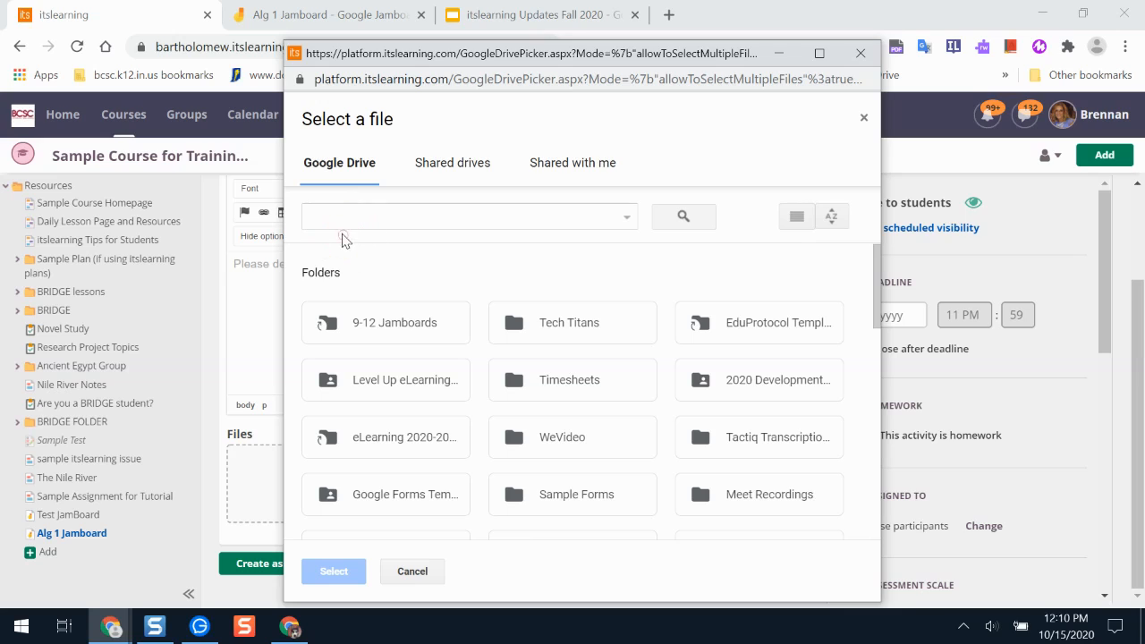
pyautogui.click(333, 217)
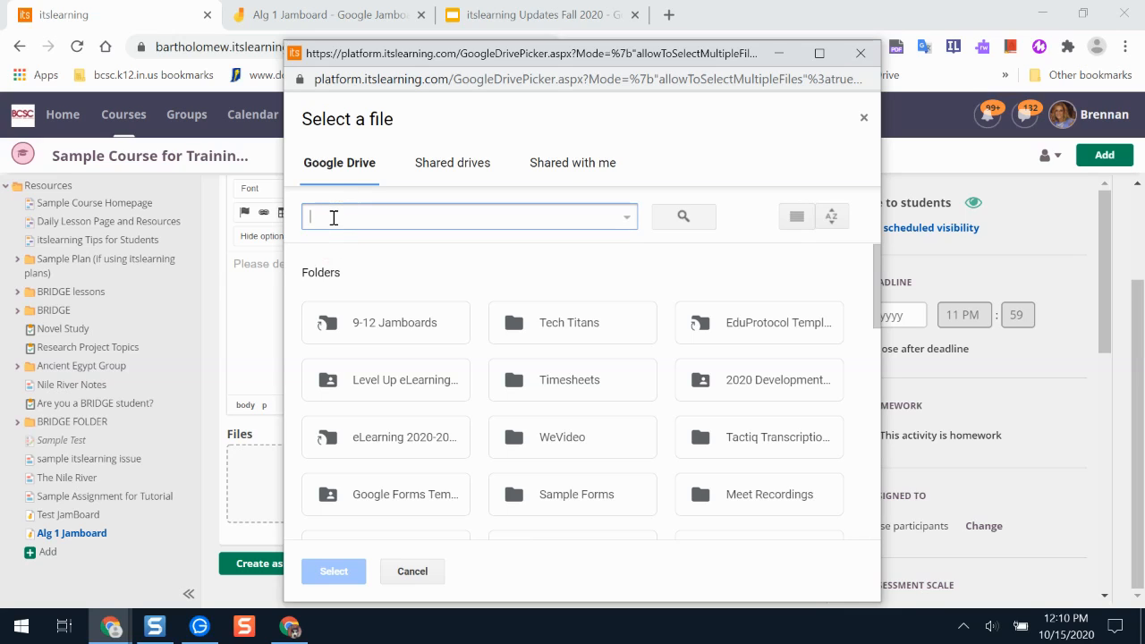
pyautogui.write('alg 1 j')
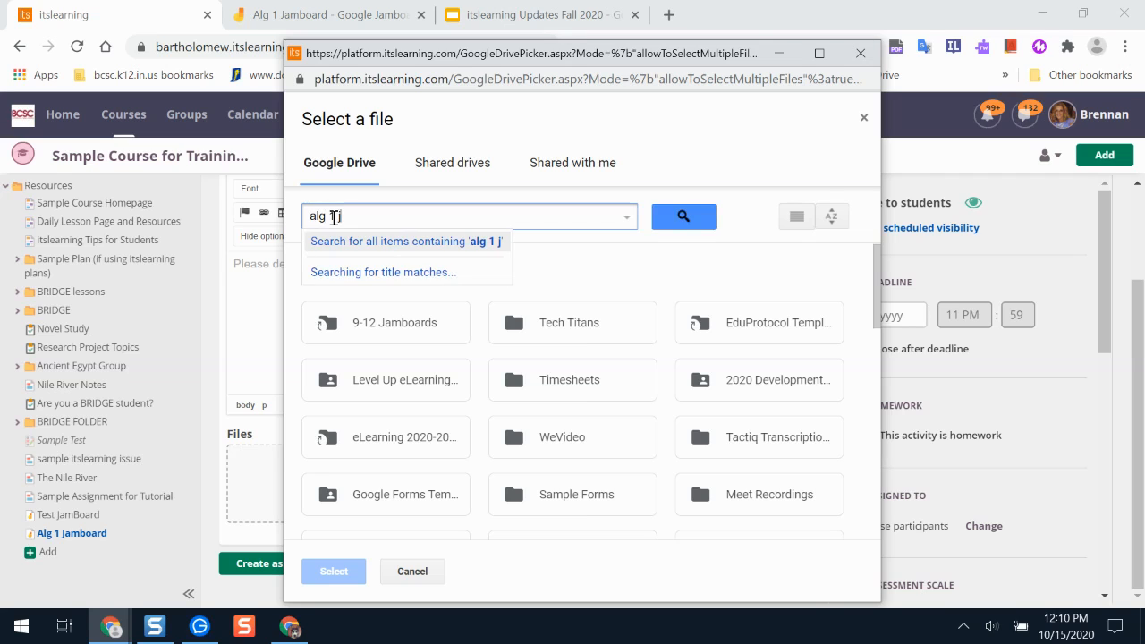
pyautogui.press('Return')
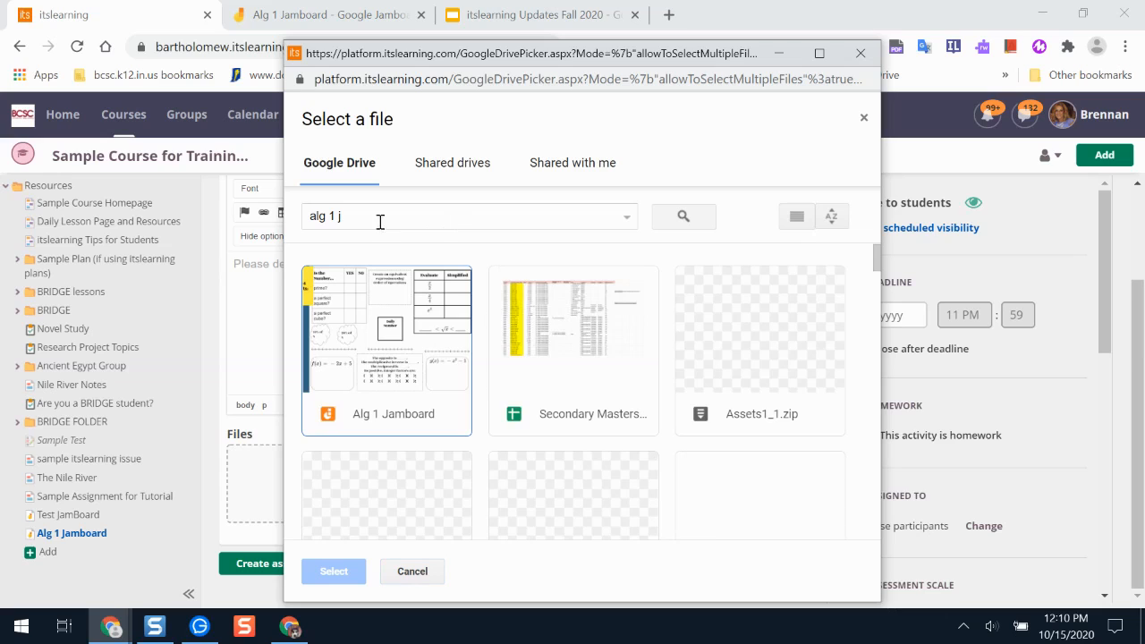
pyautogui.click(383, 423)
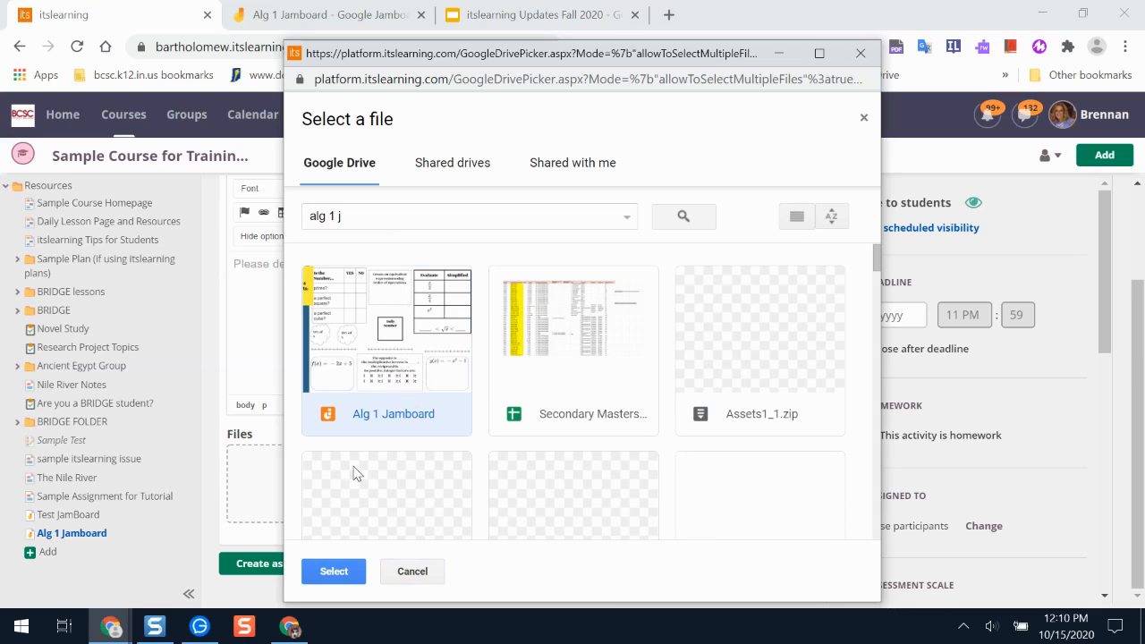
pyautogui.click(337, 573)
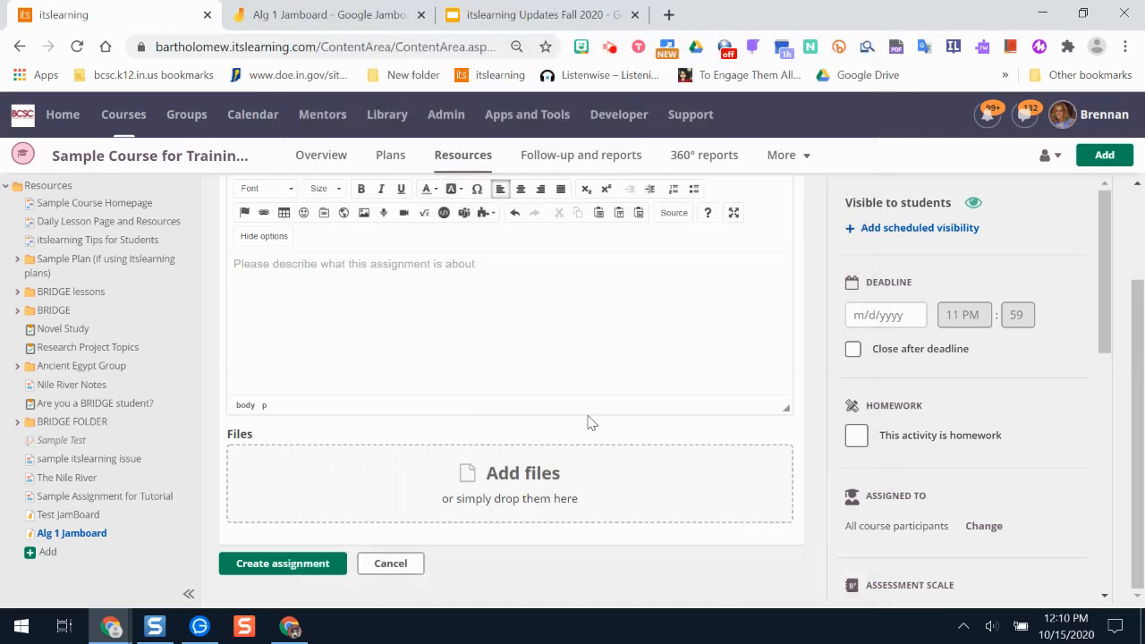
# Set the attached Jamboard to "Make a copy for each student", then create the assignment and expand its file details.
pyautogui.scroll(-1, 591, 423)
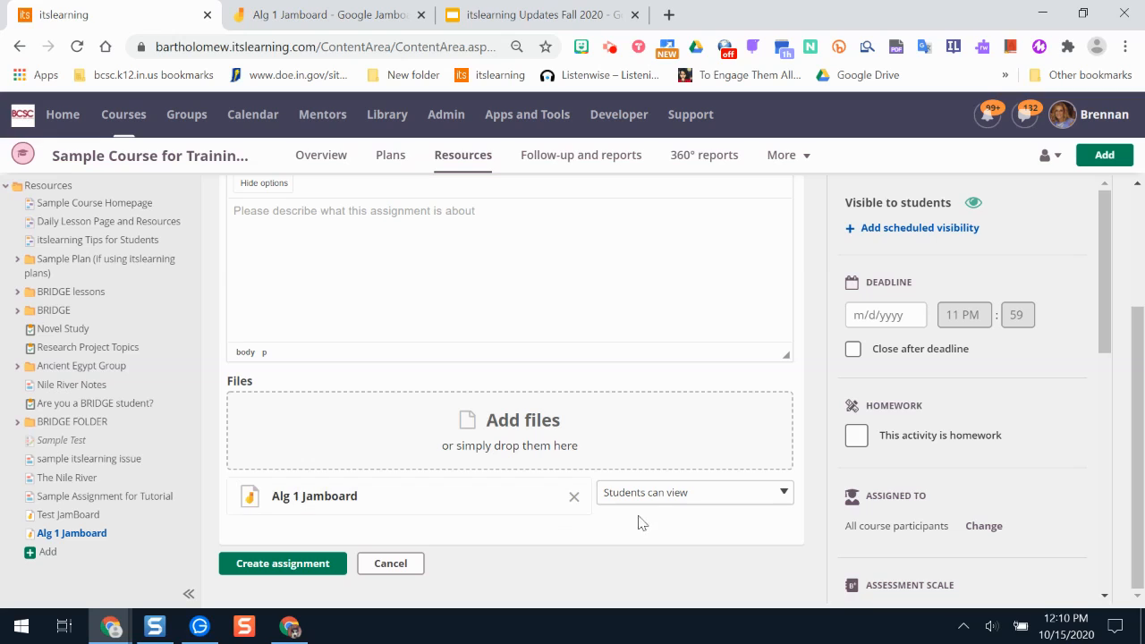
pyautogui.click(642, 491)
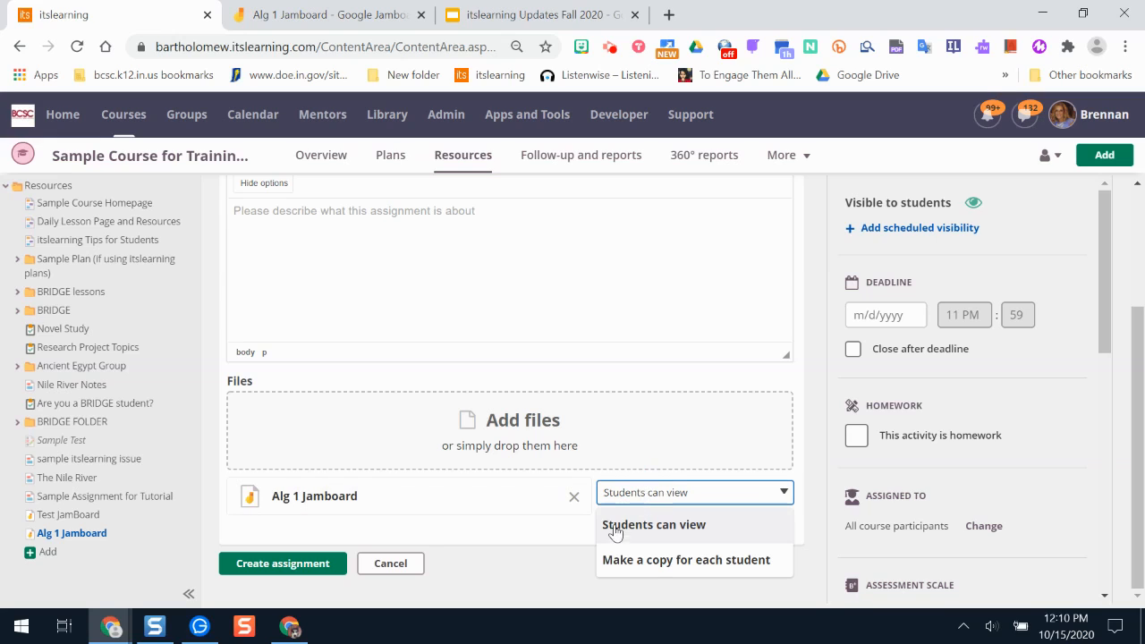
pyautogui.click(708, 570)
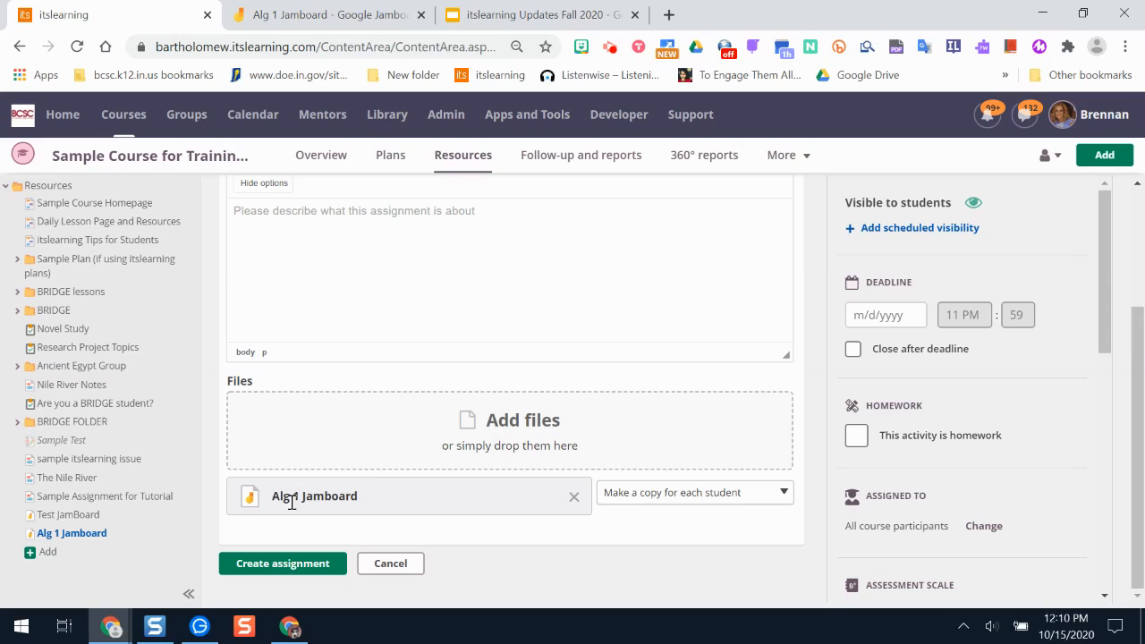
pyautogui.click(287, 562)
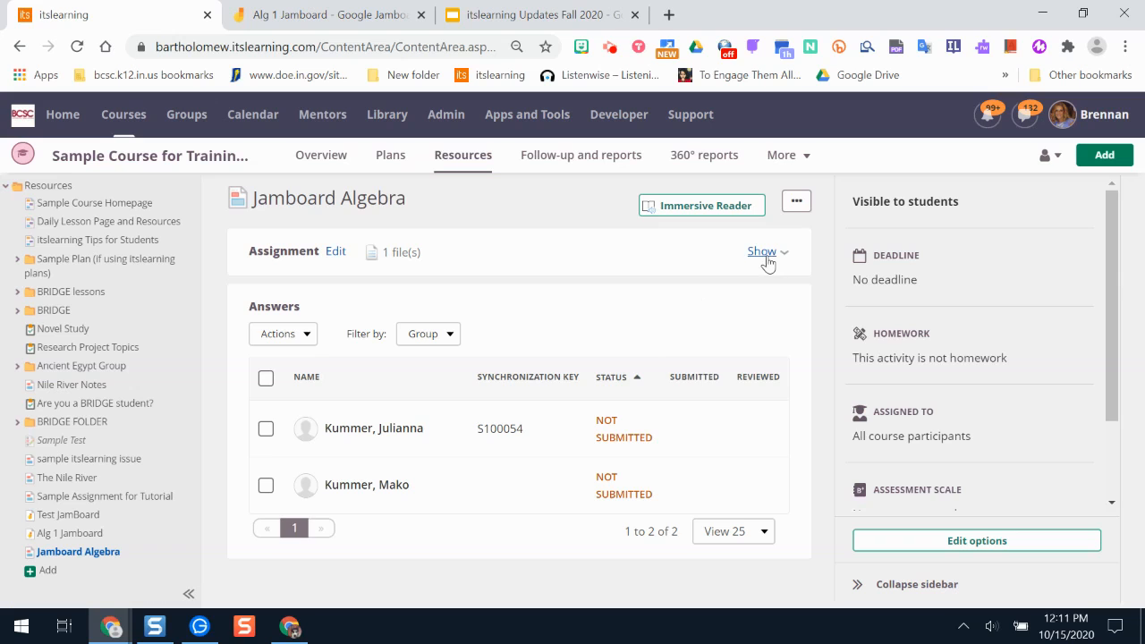
pyautogui.click(762, 254)
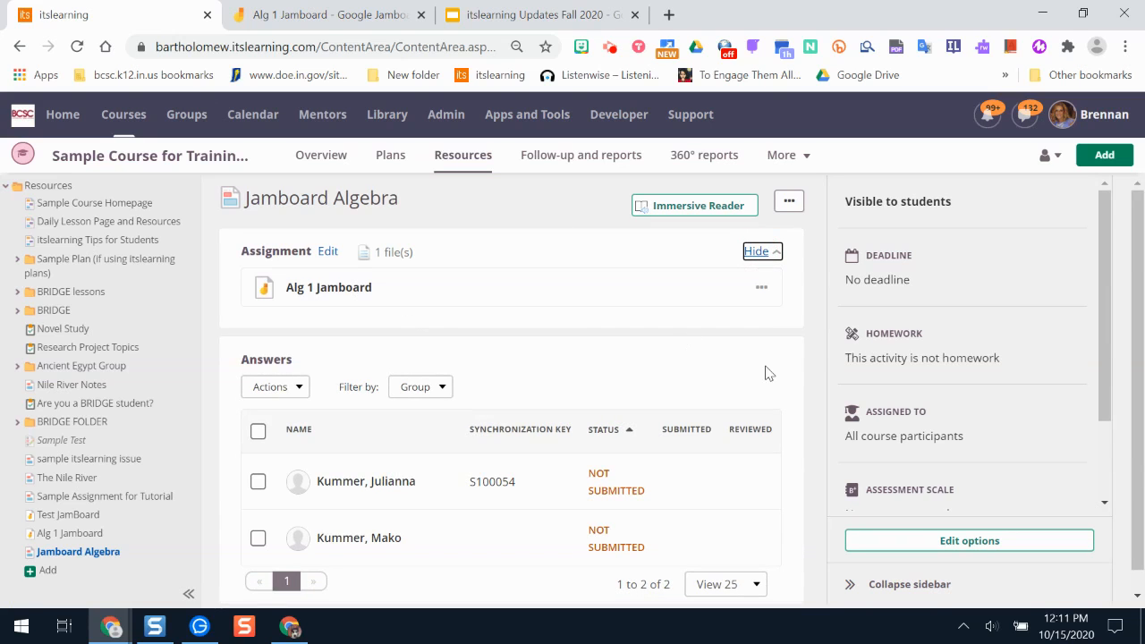
# In the student's browser window, open the Jamboard Algebra assignment in the Sample Course for Training and start answering it.
pyautogui.click(289, 627)
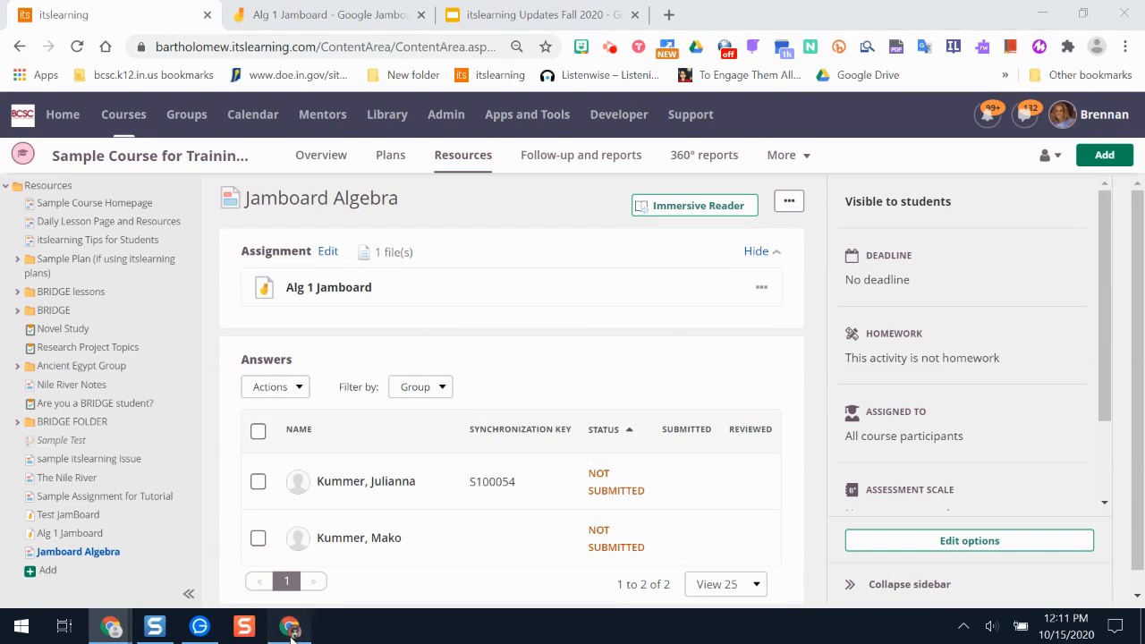
pyautogui.click(136, 88)
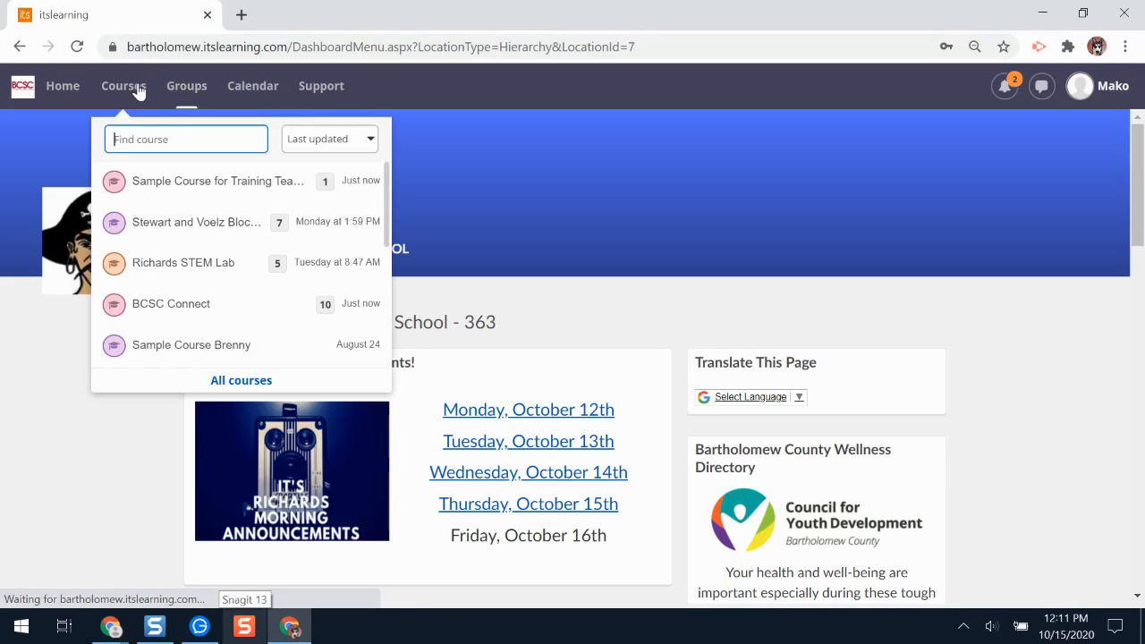
pyautogui.click(197, 182)
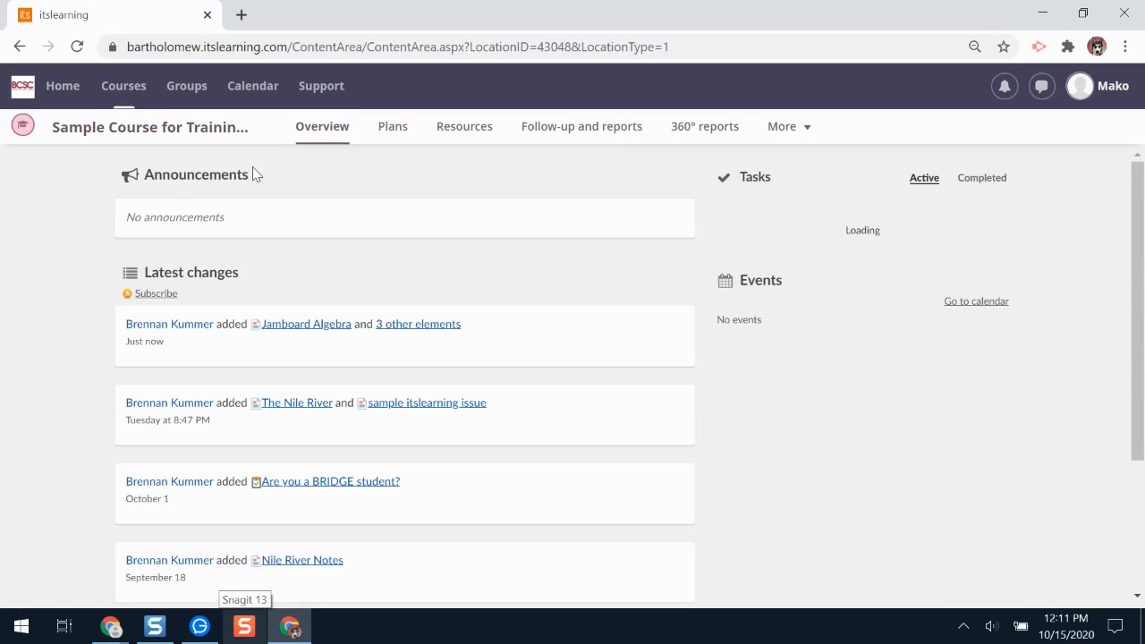
pyautogui.click(308, 326)
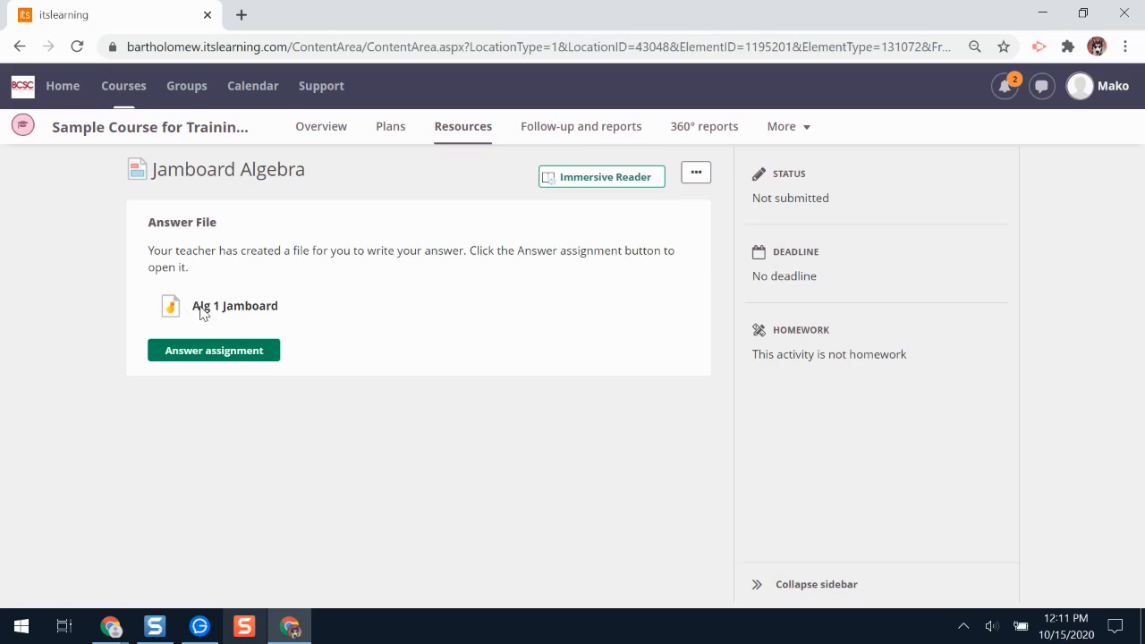
pyautogui.click(223, 355)
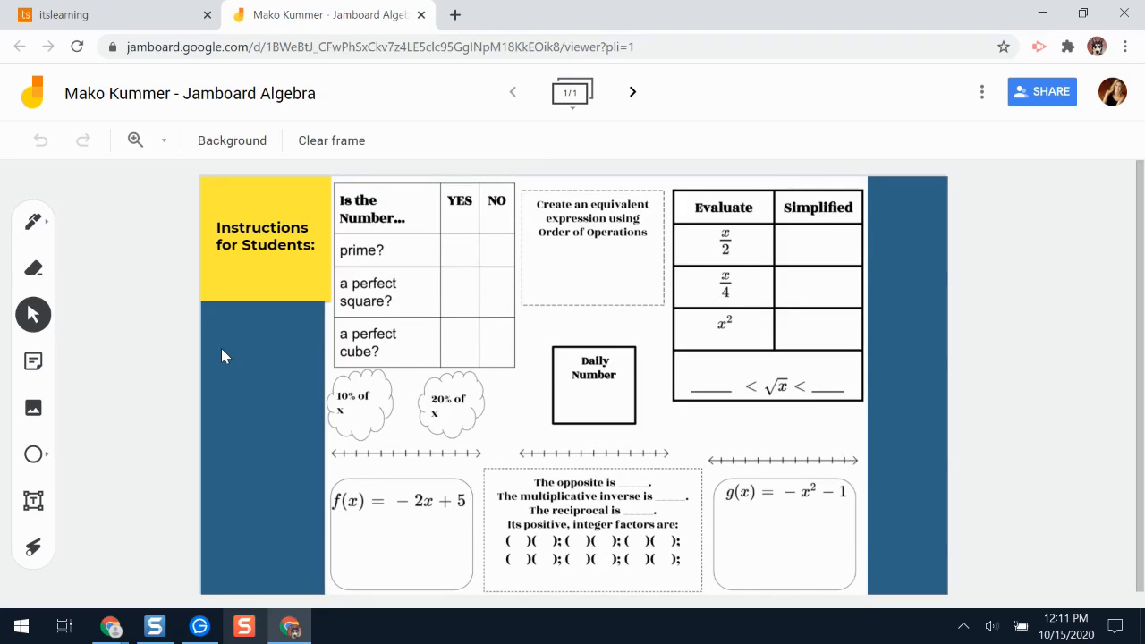
# Shift the yellow "Instructions for Students" note on the student's Jamboard copy and move it back, and return to the itslearning assignment page.
pyautogui.click(269, 251)
pyautogui.moveTo(287, 240)
pyautogui.mouseDown()
pyautogui.moveTo(546, 417)
pyautogui.moveTo(281, 303)
pyautogui.moveTo(555, 319)
pyautogui.moveTo(230, 270)
pyautogui.moveTo(268, 243)
pyautogui.mouseUp()
pyautogui.click(620, 106)
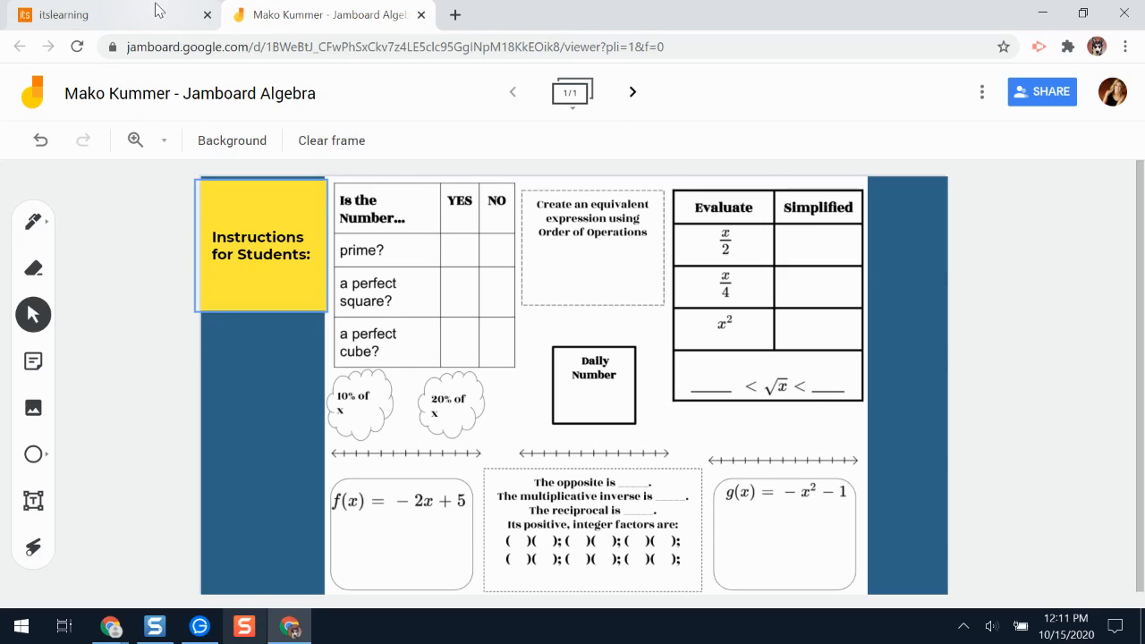
pyautogui.moveTo(269, 227)
pyautogui.mouseDown()
pyautogui.moveTo(286, 222)
pyautogui.moveTo(275, 225)
pyautogui.mouseUp()
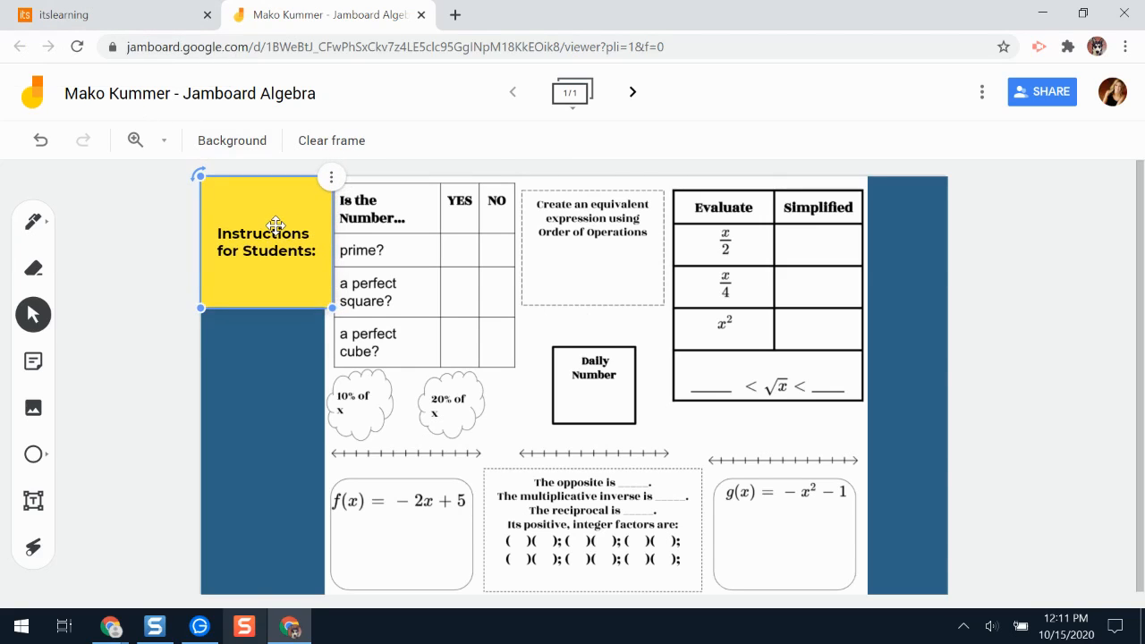
pyautogui.click(90, 12)
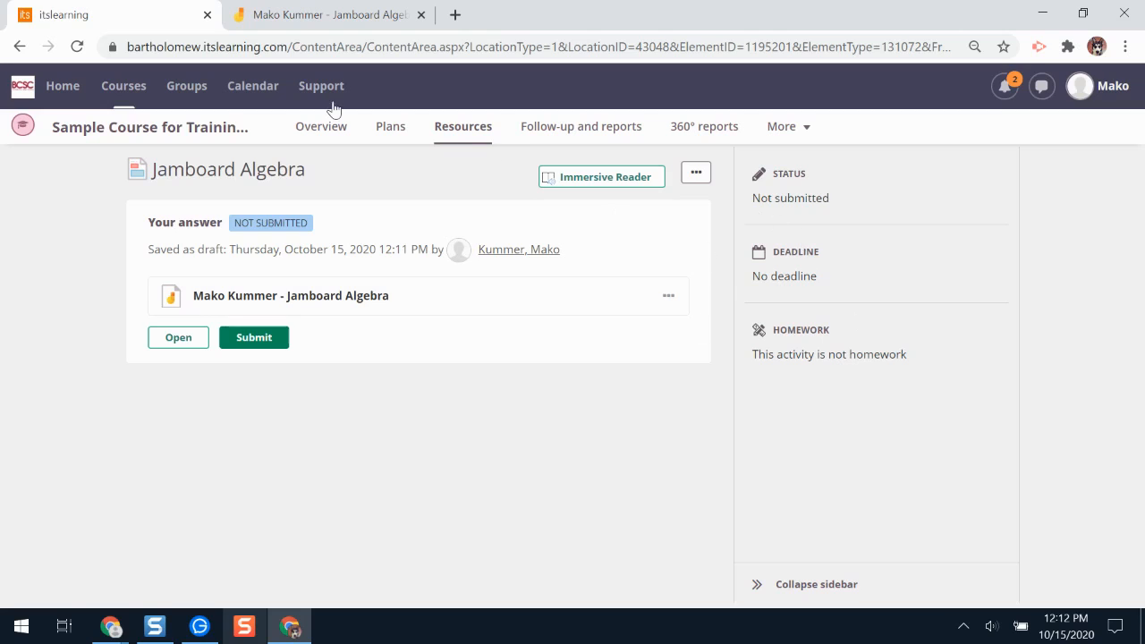
# Switch to the teacher's browser window, view the second listed student's draft answer to Jamboard Algebra, and close it.
pyautogui.click(107, 627)
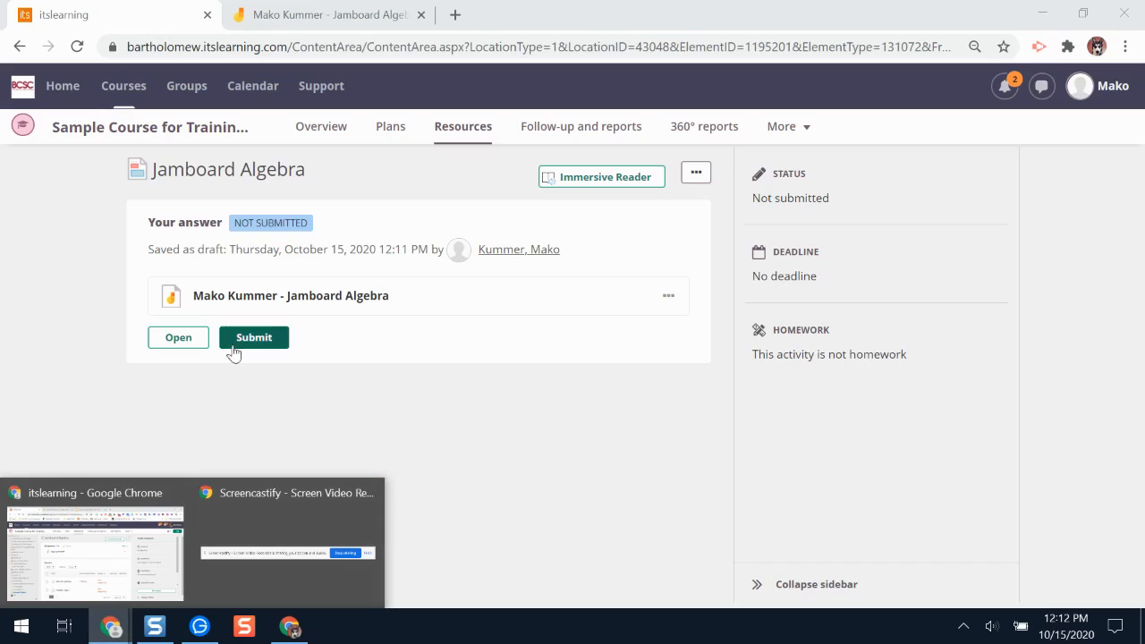
pyautogui.click(556, 424)
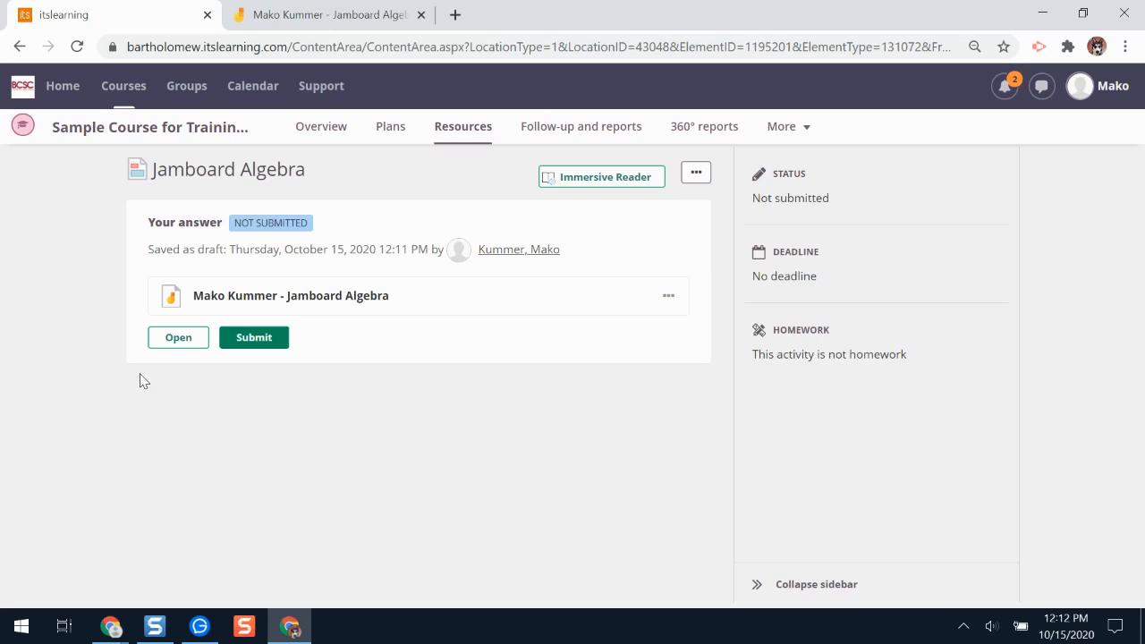
pyautogui.moveTo(109, 625)
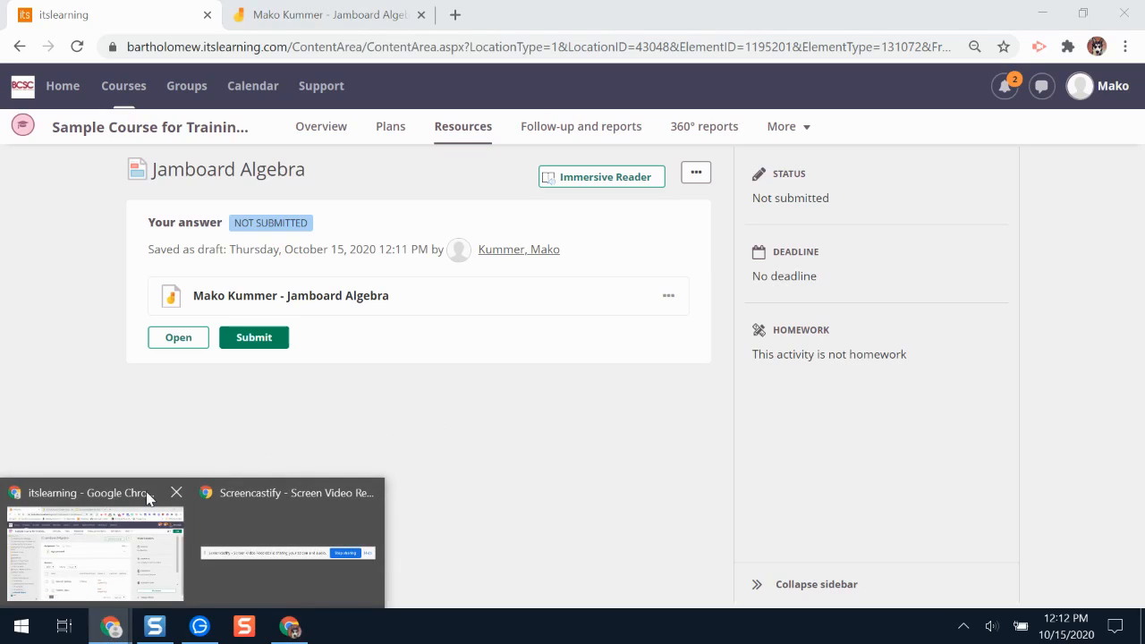
pyautogui.click(101, 516)
pyautogui.click(434, 537)
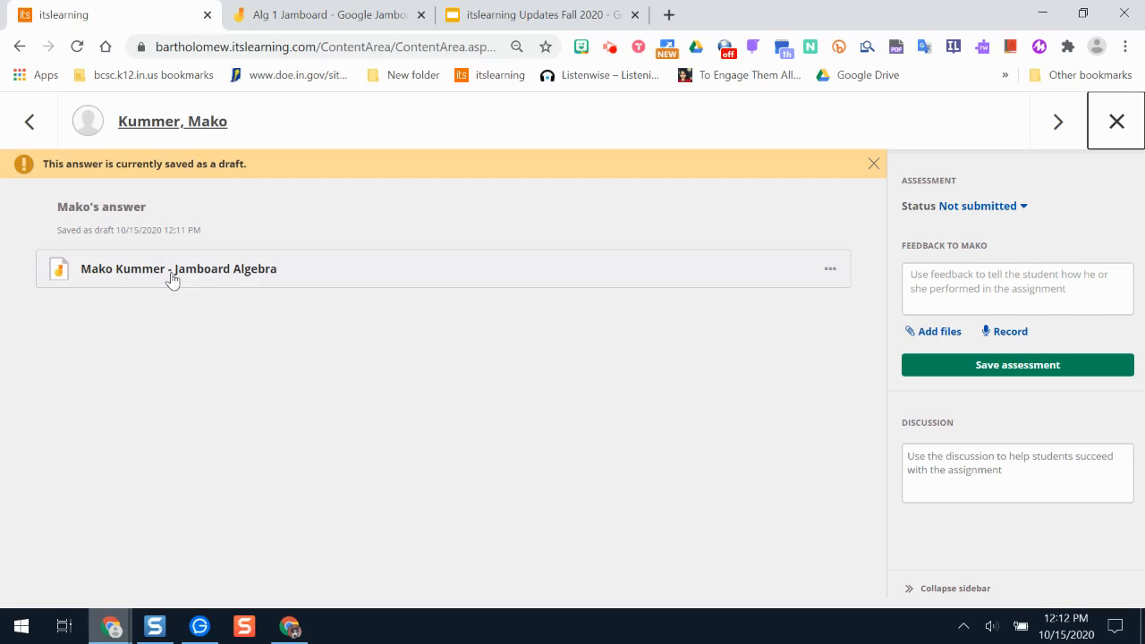
pyautogui.click(1119, 130)
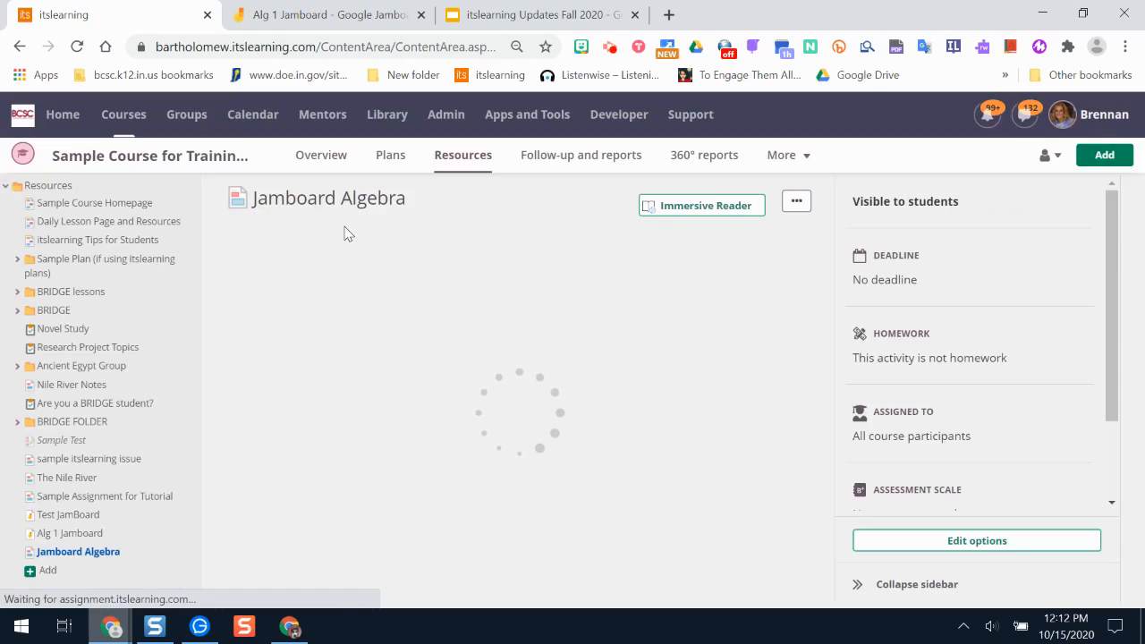
# Open Google Drive in a new browser tab and display the files shared with the teacher.
pyautogui.click(664, 17)
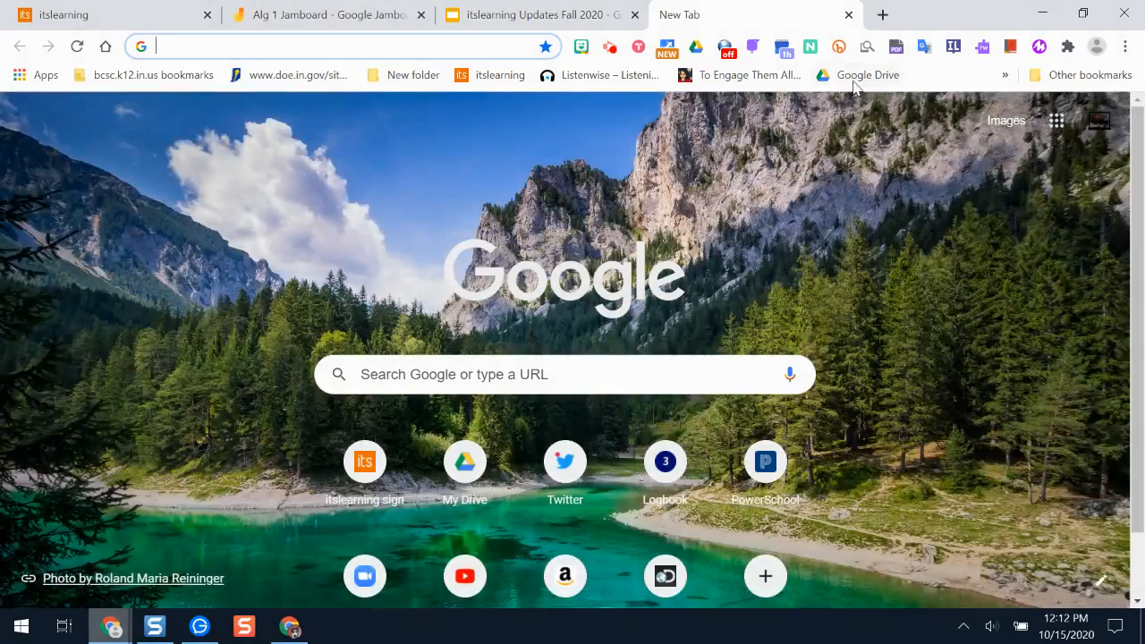
pyautogui.click(857, 75)
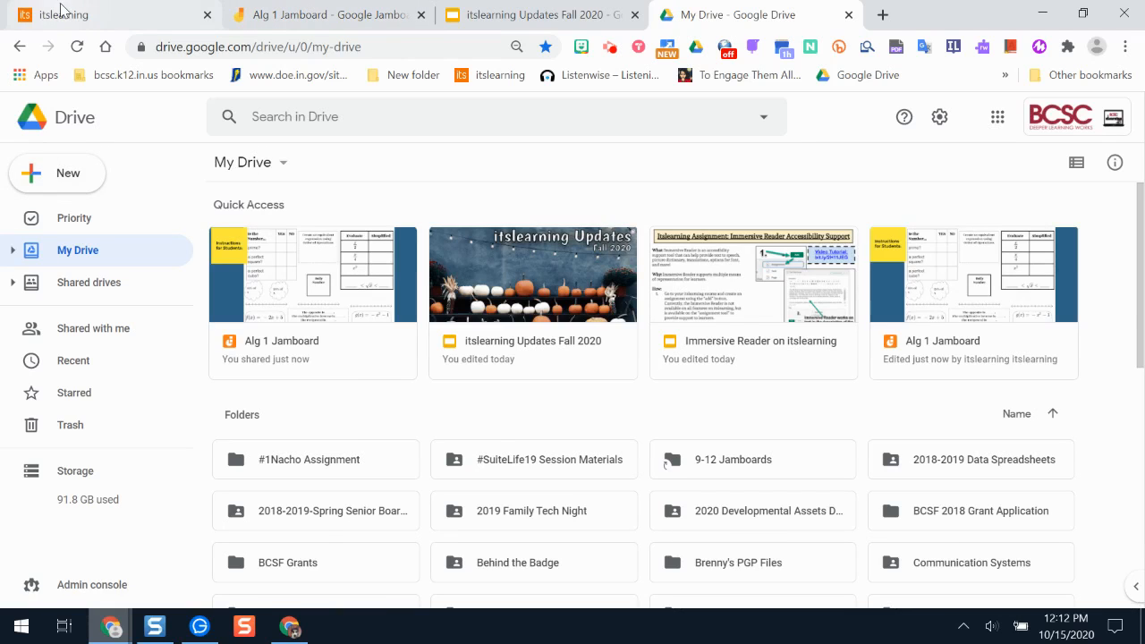
pyautogui.click(108, 14)
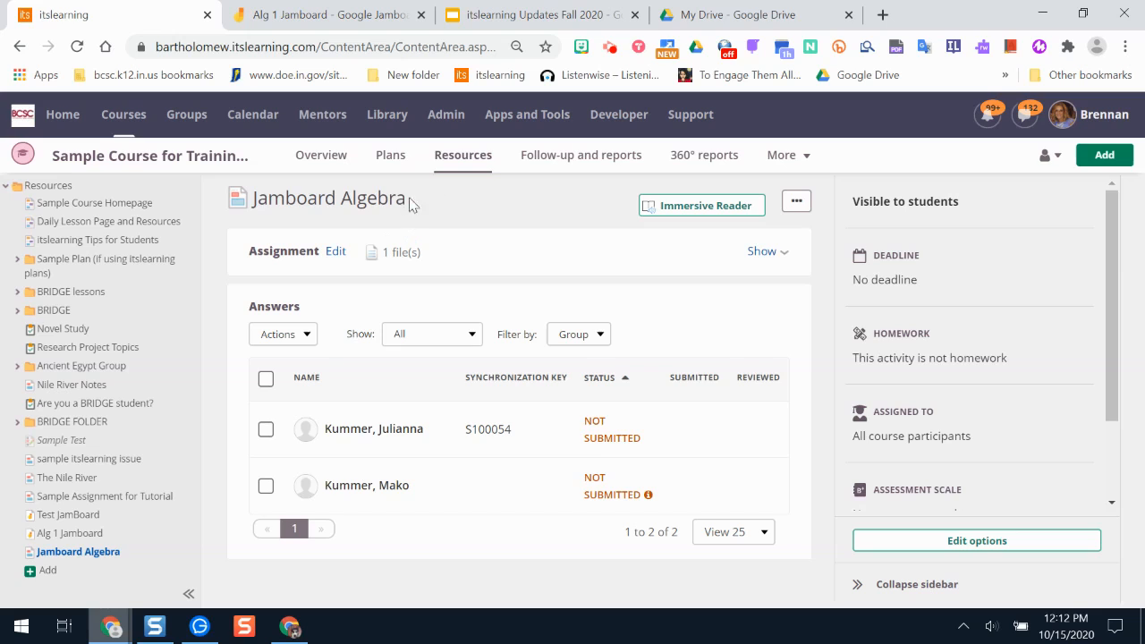
pyautogui.click(802, 12)
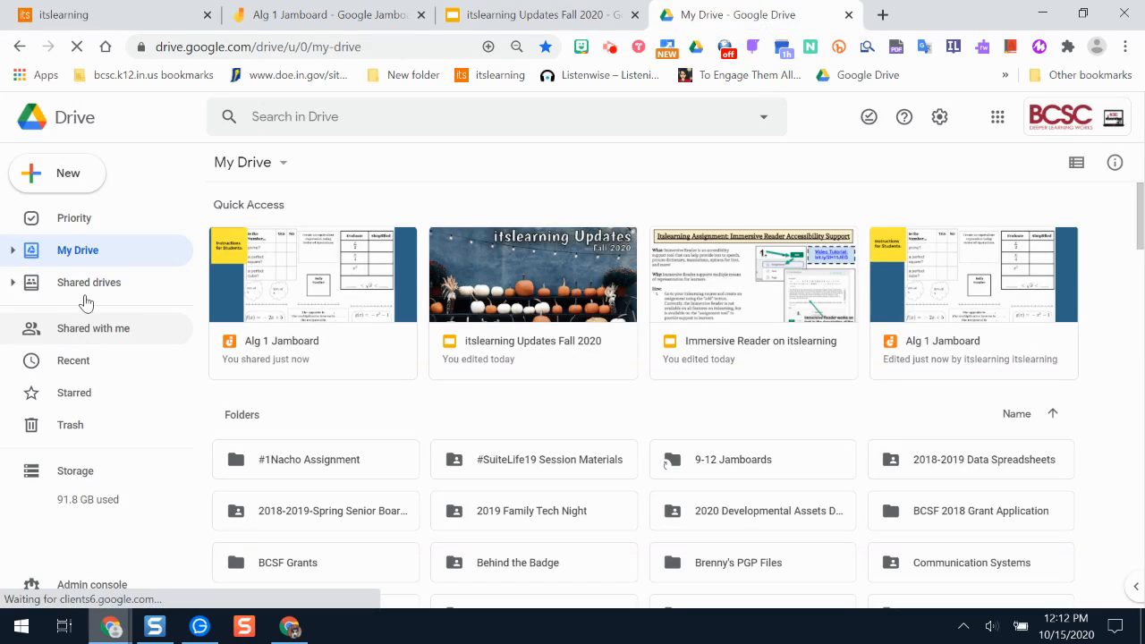
pyautogui.click(107, 333)
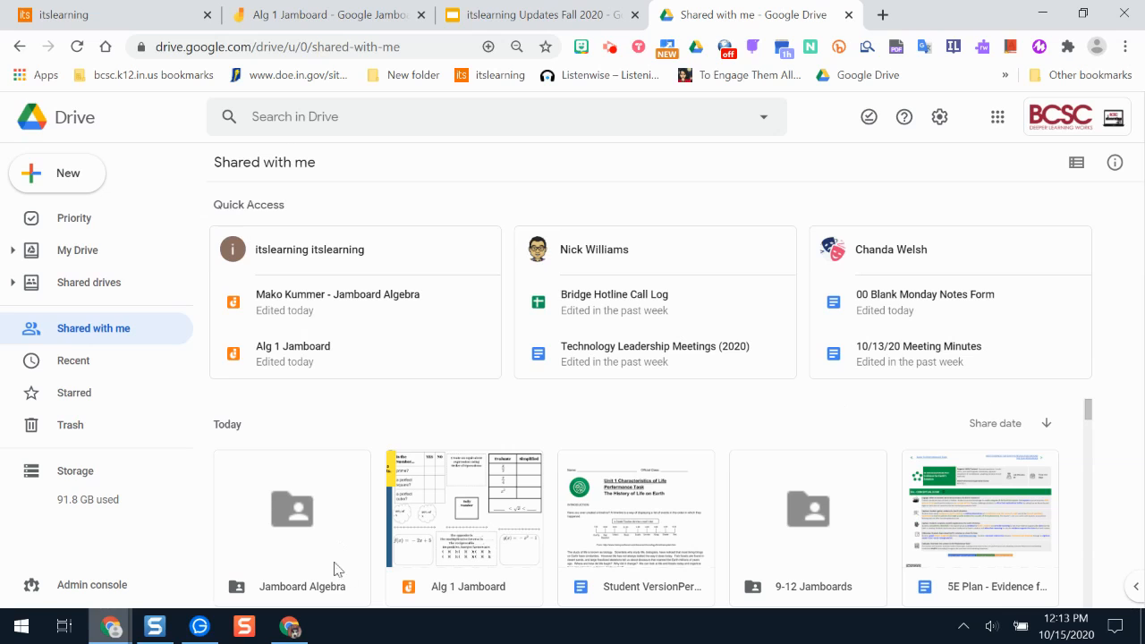
# View the Answers subfolder of the shared Jamboard Algebra folder in Drive, and return to the assignment in itslearning.
pyautogui.click(279, 557)
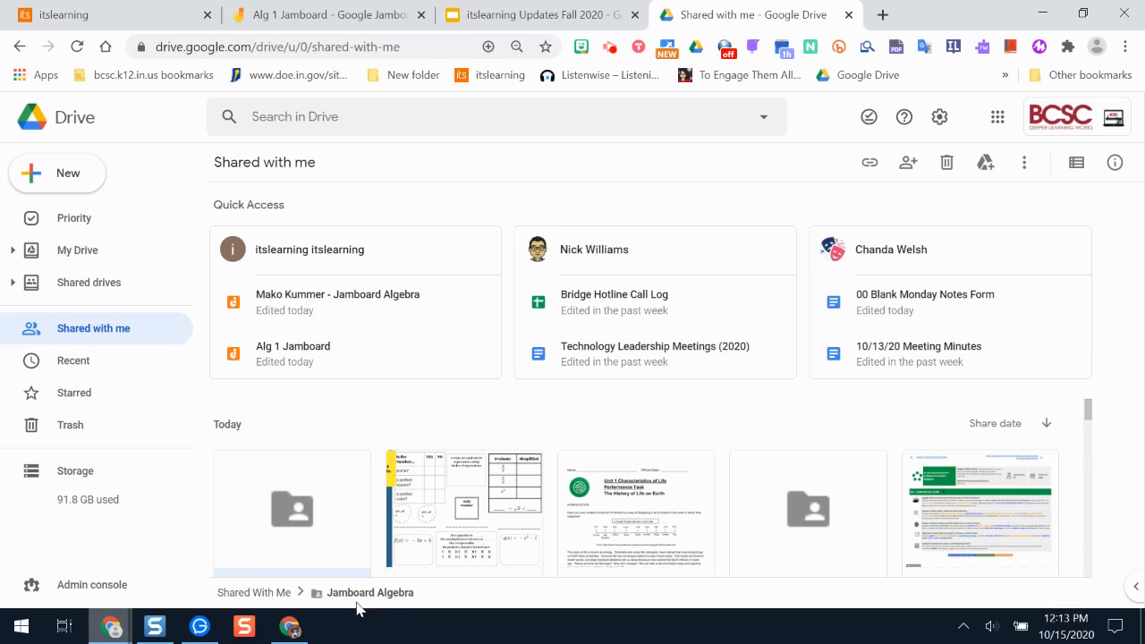
pyautogui.click(1089, 413)
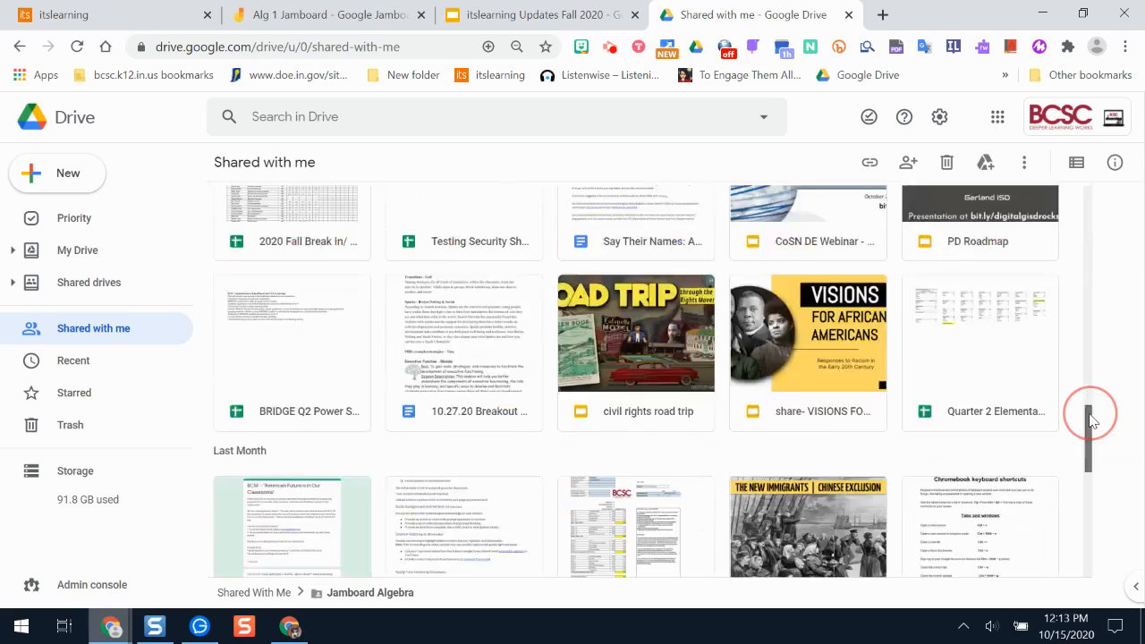
pyautogui.moveTo(1090, 413); pyautogui.dragTo(1098, 245)
pyautogui.doubleClick(297, 505)
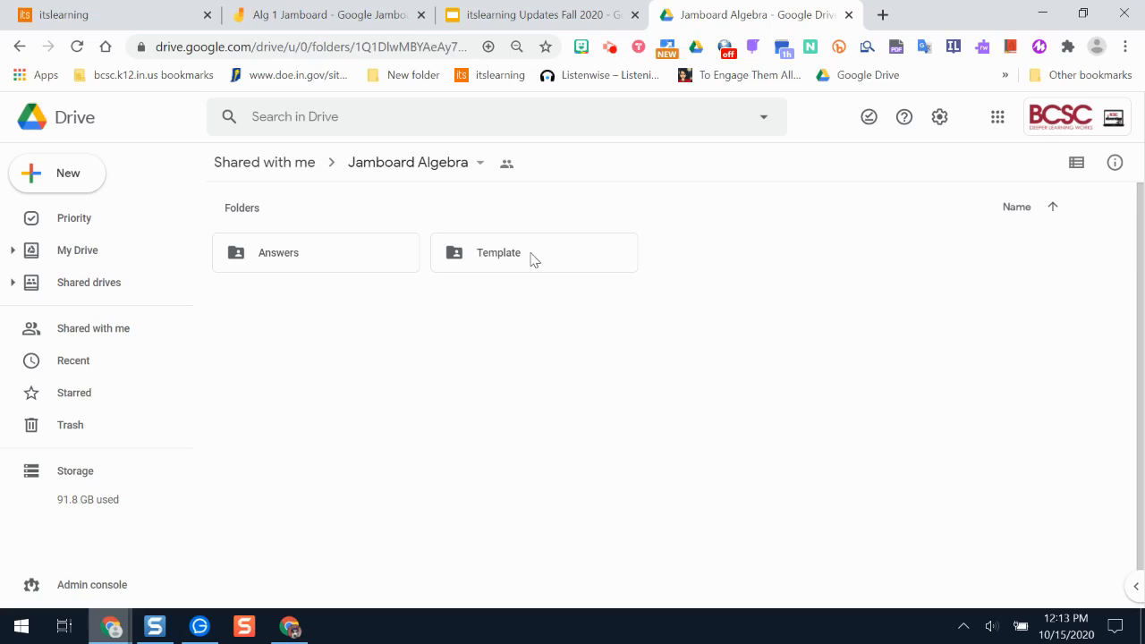
pyautogui.doubleClick(313, 262)
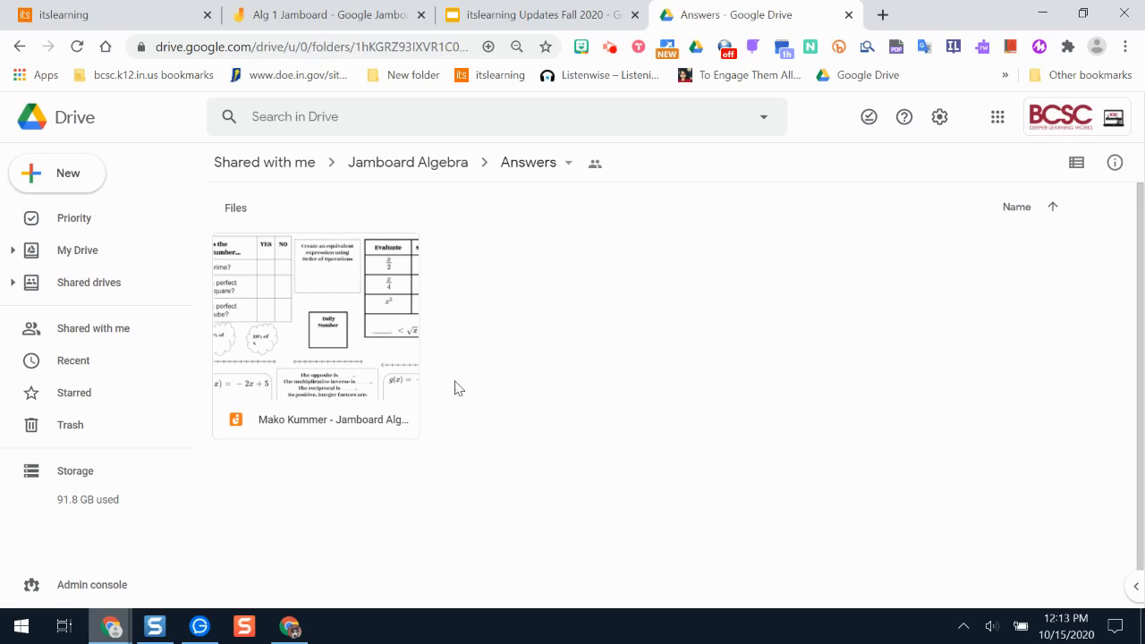
pyautogui.click(80, 13)
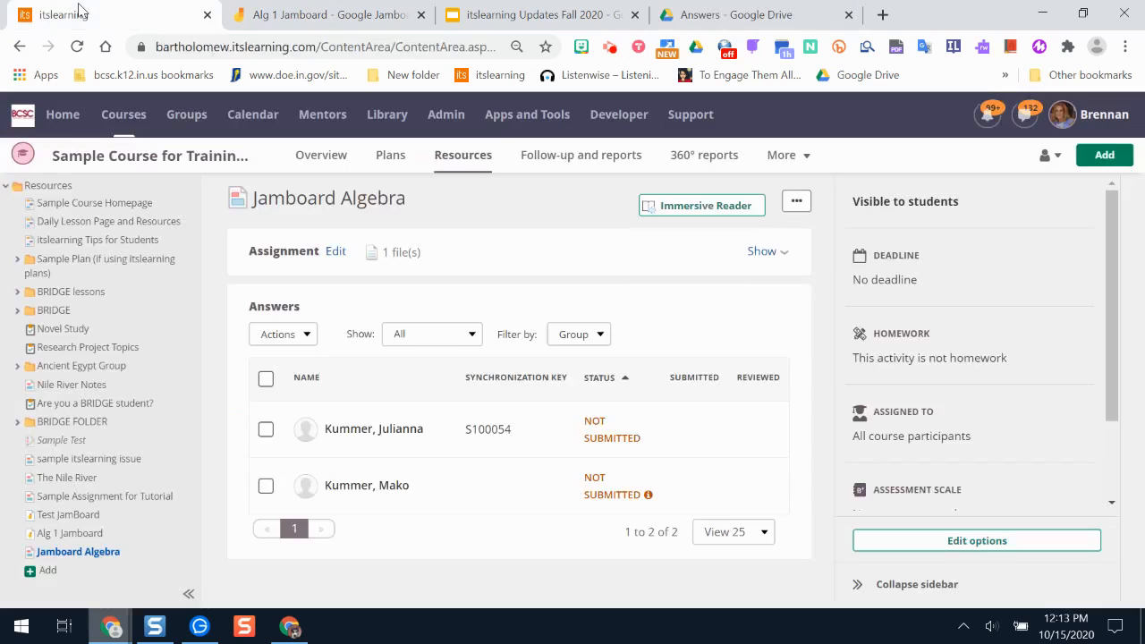
pyautogui.moveTo(1115, 257); pyautogui.dragTo(1125, 224)
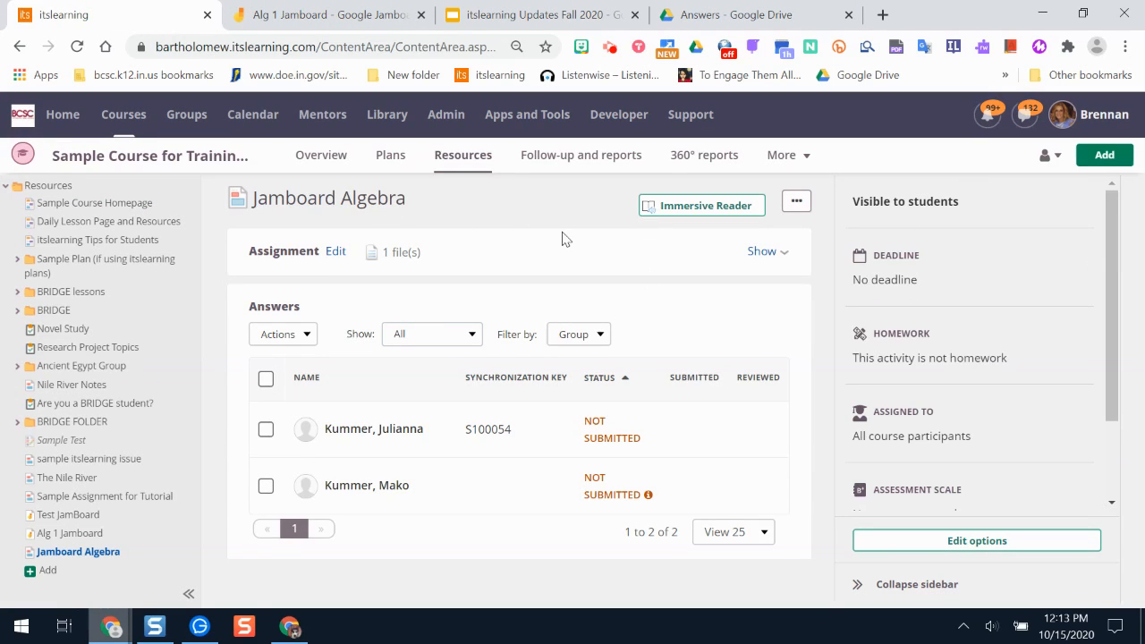